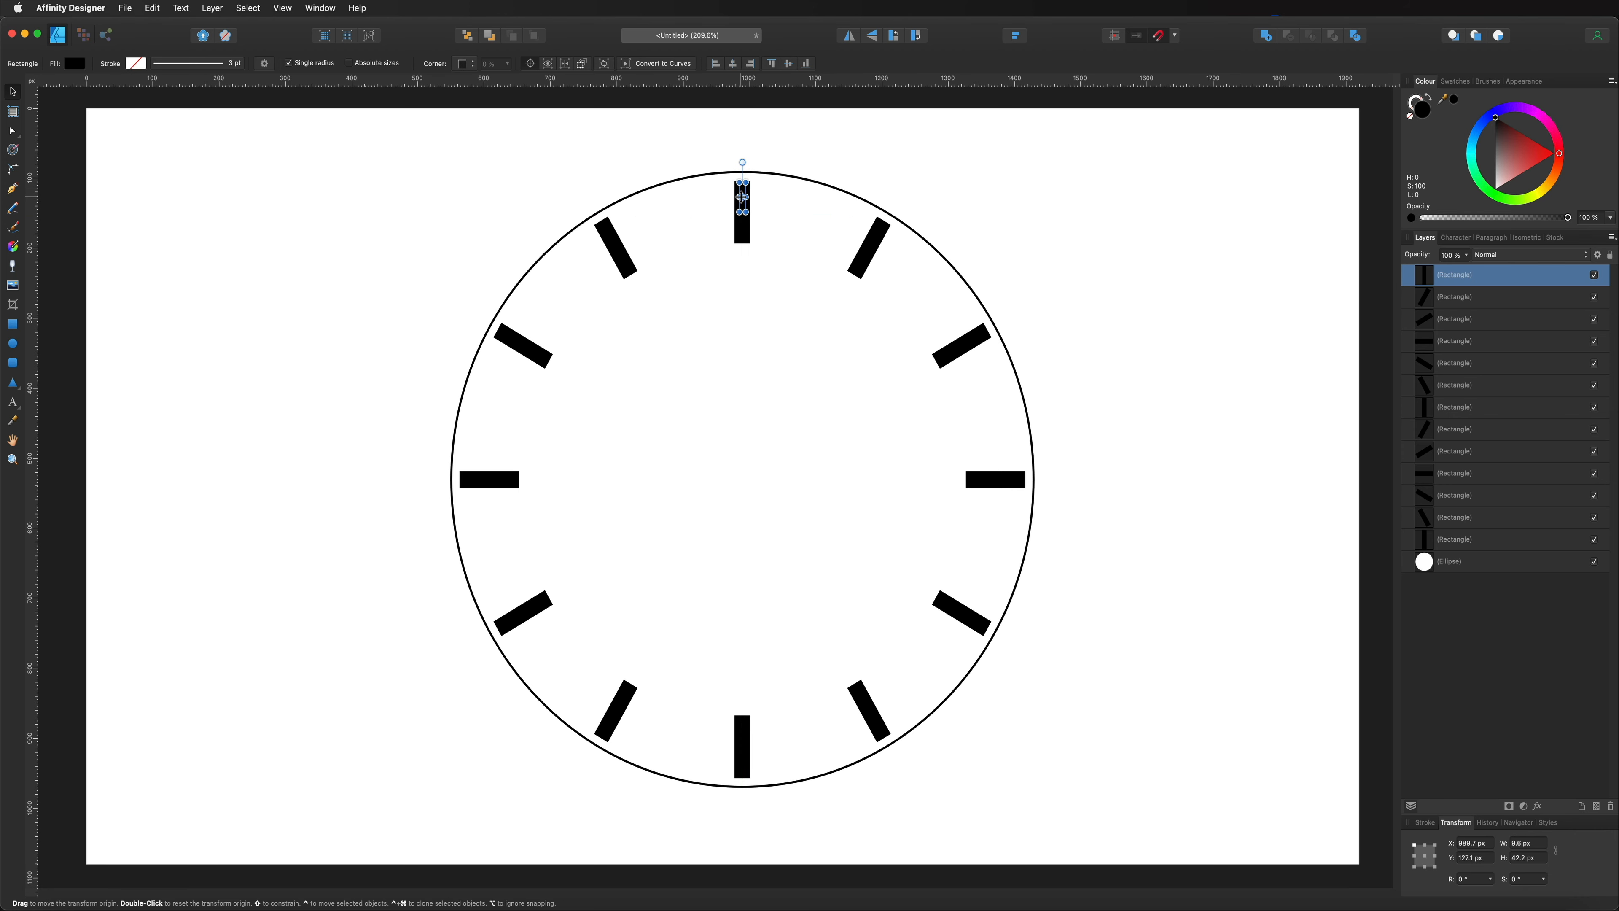
- Move the small top tick's transform origin to the dial's centre, duplicate the tick and rotate the copy 6°
{"action": "left_click_drag", "start_coordinate": [742, 197], "coordinate": [743, 479]}
{"action": "key", "text": "super+j"}
{"action": "left_click", "coordinate": [1471, 878]}
{"action": "type", "text": "6"}
{"action": "key", "text": "Return"}
- Repeat the rotated duplication of the small tick until minute marks fill the whole clock dial, and deselect
{"action": "key", "text": "super+j"}
{"action": "key", "text": "super+j"}
{"action": "key", "text": "super+j"}
{"action": "key", "text": "super+j"}
{"action": "key", "text": "super+j"}
{"action": "key", "text": "super+j"}
{"action": "key", "text": "super+j"}
{"action": "key", "text": "super+j"}
{"action": "key", "text": "super+j"}
{"action": "key", "text": "super+j"}
{"action": "key", "text": "super+j"}
{"action": "key", "text": "super+j"}
{"action": "key", "text": "super+j"}
{"action": "key", "text": "super+j"}
{"action": "key", "text": "super+j"}
{"action": "key", "text": "super+j"}
{"action": "key", "text": "super+j"}
{"action": "key", "text": "super+j"}
{"action": "key", "text": "super+j"}
{"action": "key", "text": "super+j"}
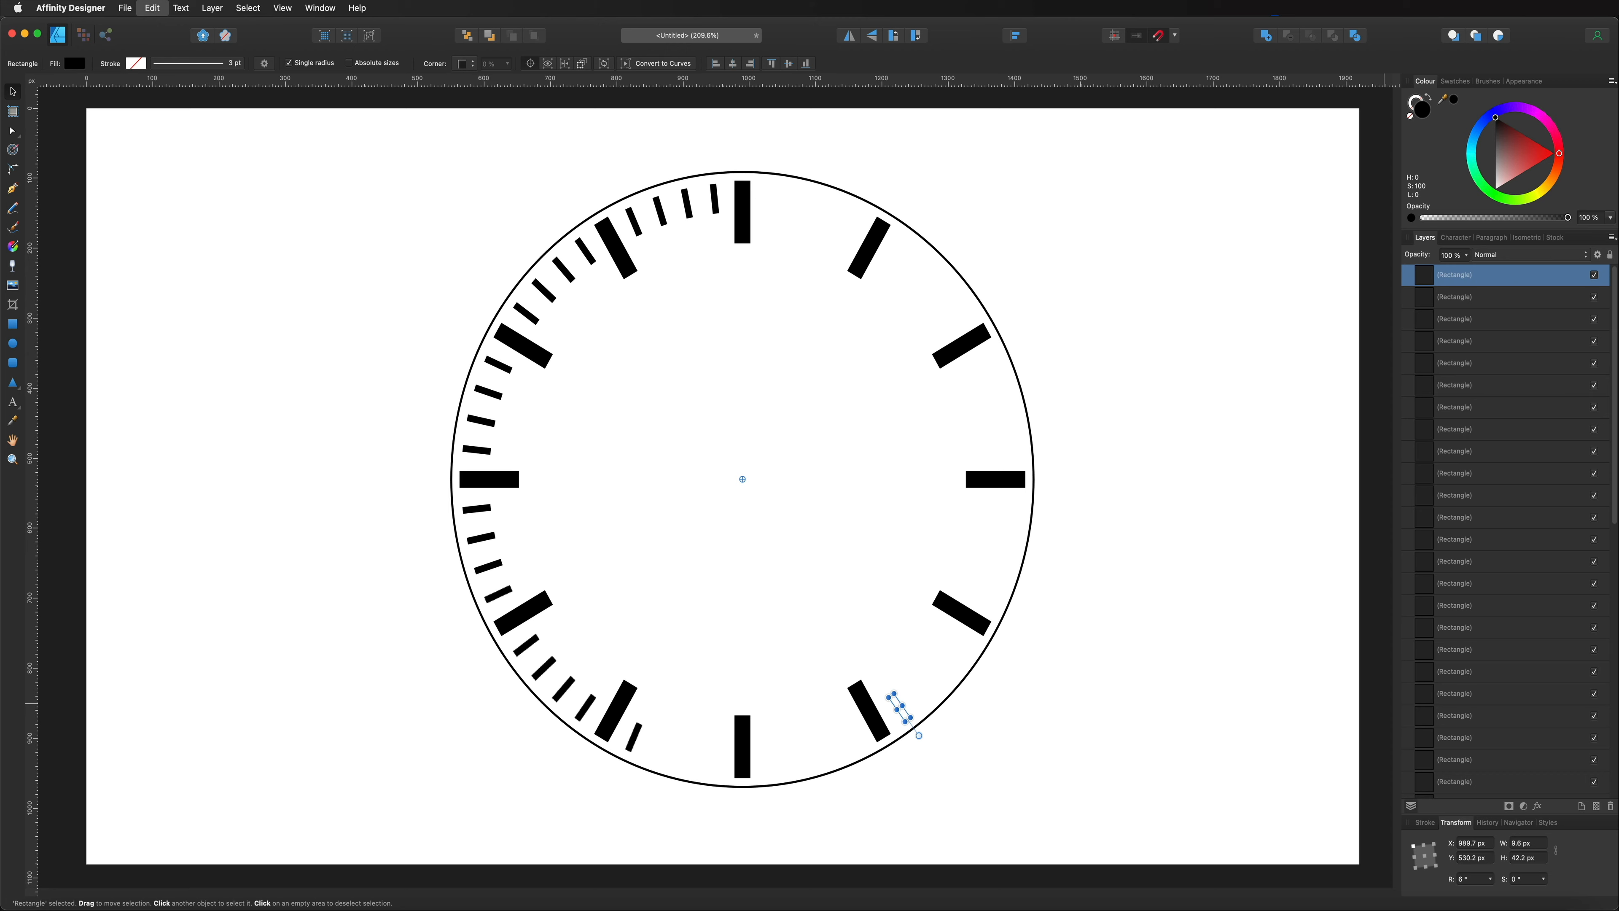
{"action": "key", "text": "super+j"}
{"action": "key", "text": "super+j"}
{"action": "key", "text": "super+j"}
{"action": "key", "text": "super+j"}
{"action": "key", "text": "super+j"}
{"action": "key", "text": "super+j"}
{"action": "key", "text": "super+j"}
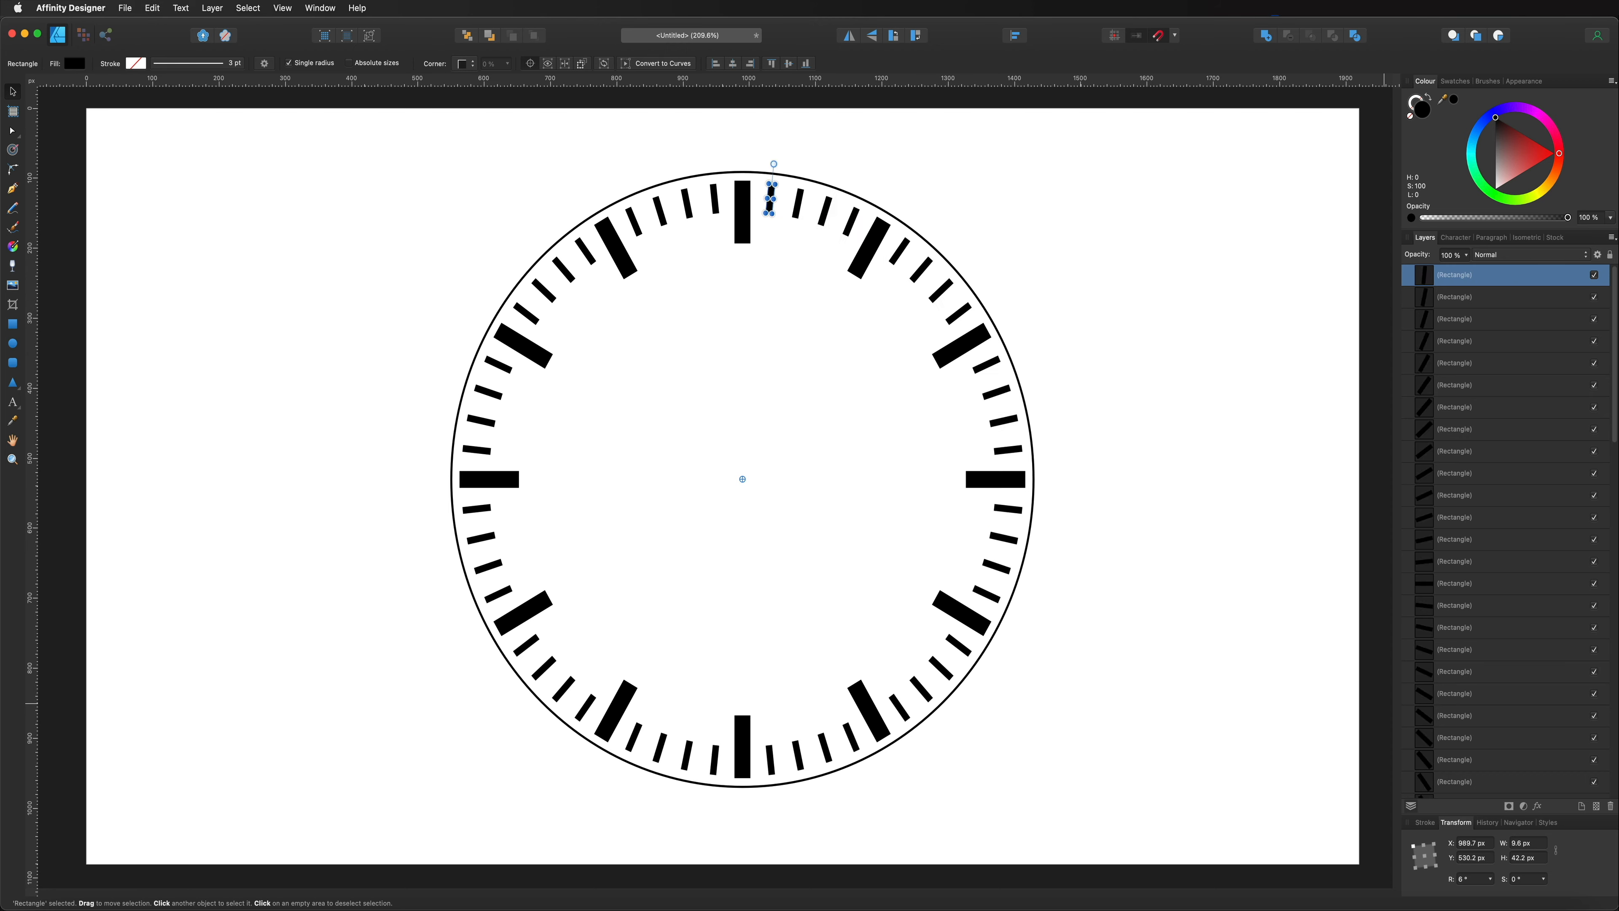
{"action": "left_click", "coordinate": [131, 197]}
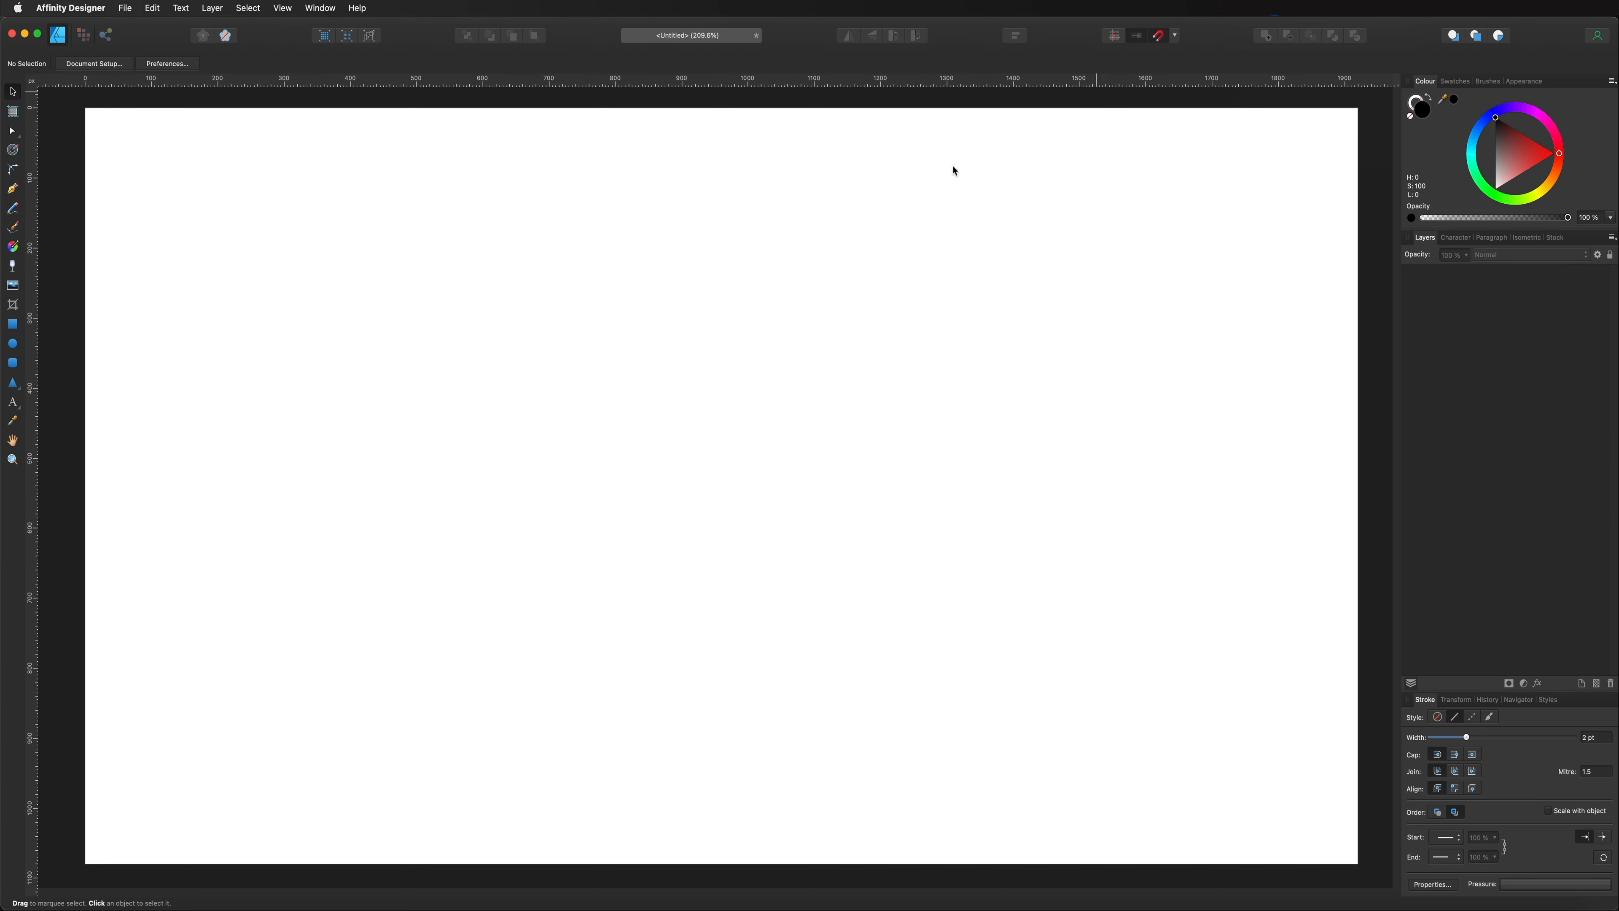
- Draw a black rectangle covering the whole page as a background and lock it
{"action": "left_click", "coordinate": [14, 325]}
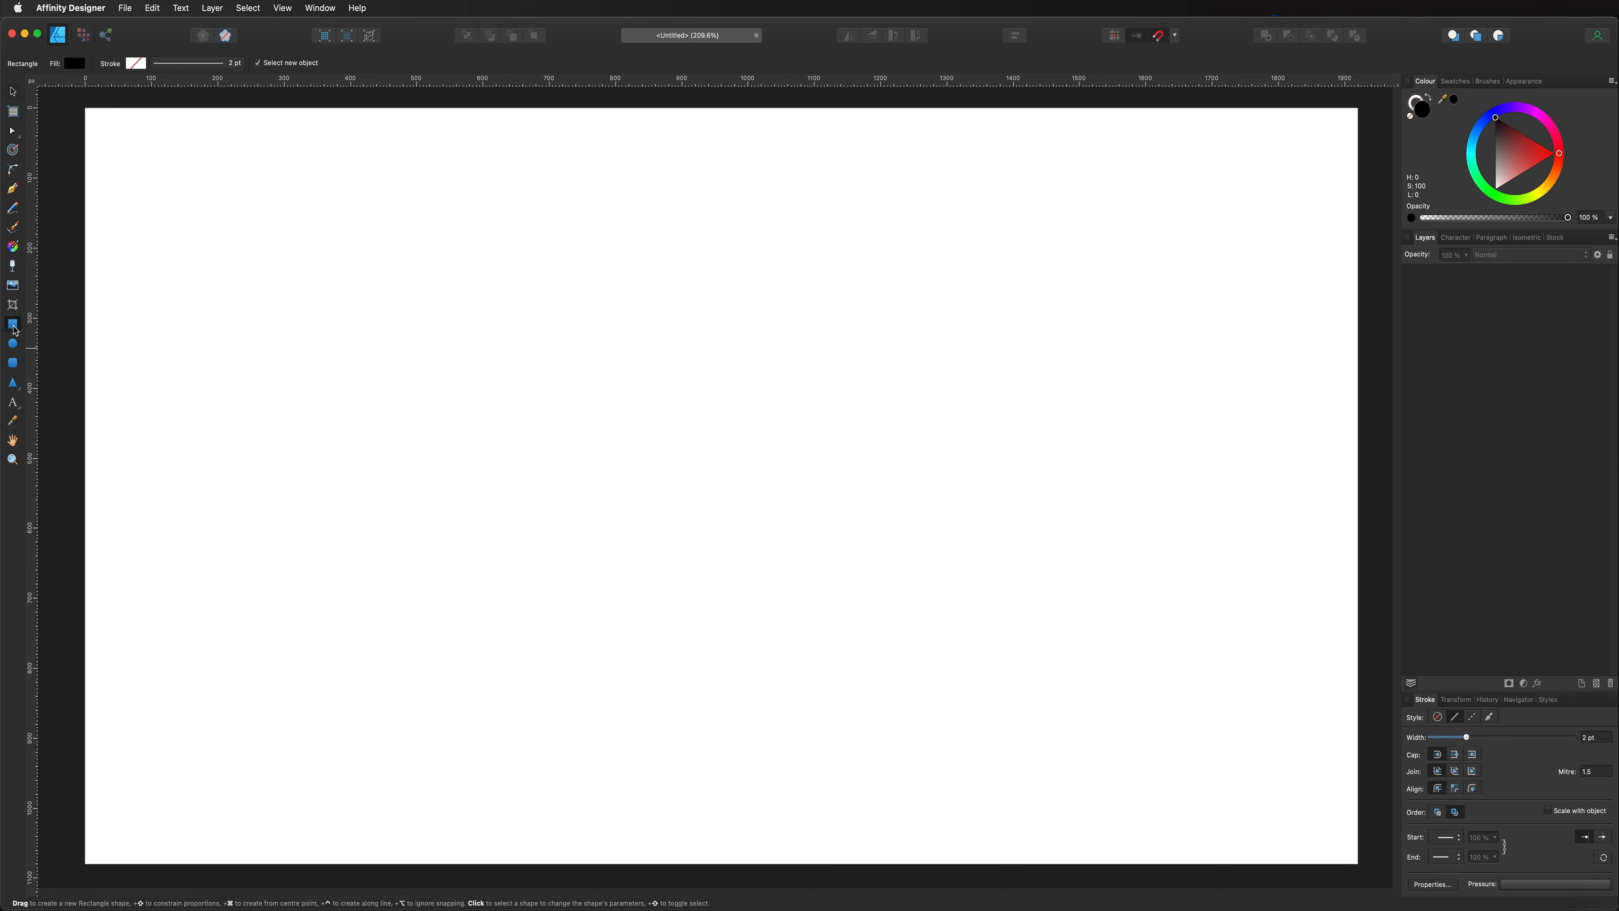
{"action": "left_click_drag", "start_coordinate": [86, 109], "coordinate": [1349, 862]}
{"action": "left_click", "coordinate": [1609, 255]}
{"action": "left_click_drag", "start_coordinate": [1085, 378], "coordinate": [1114, 405]}
{"action": "key", "text": "super+z"}
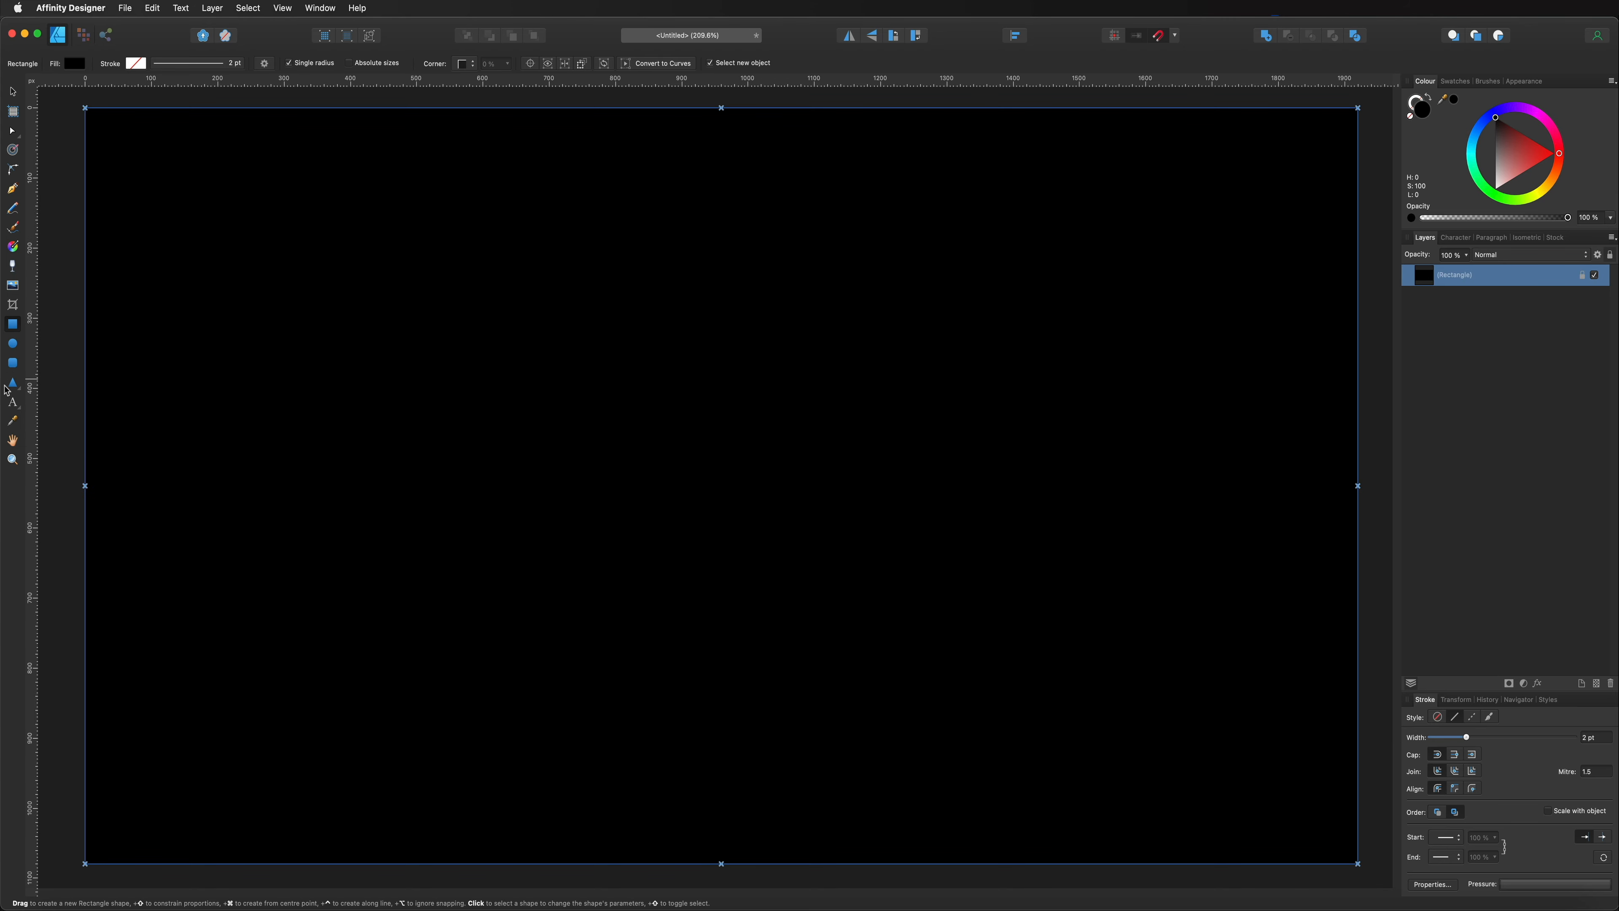
- Draw a large triangle in the left half of the page with no fill and a bright green 2 pt stroke
{"action": "left_click", "coordinate": [12, 383]}
{"action": "left_click_drag", "start_coordinate": [293, 606], "coordinate": [748, 177]}
{"action": "left_click", "coordinate": [1411, 116]}
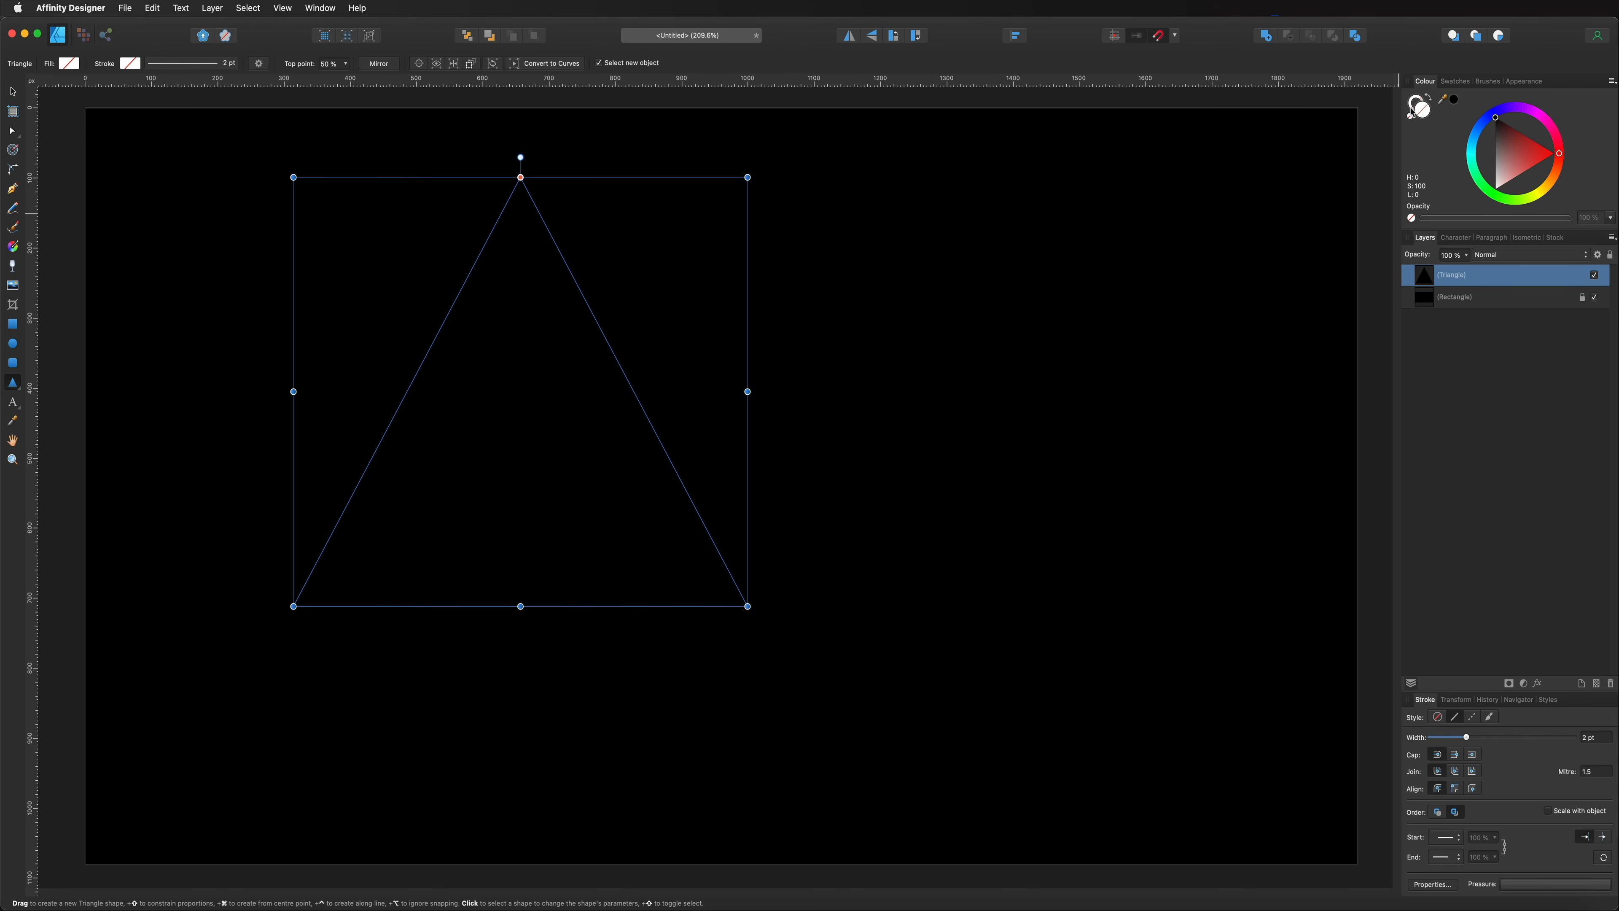
{"action": "left_click", "coordinate": [1502, 197]}
{"action": "left_click_drag", "start_coordinate": [1499, 202], "coordinate": [1497, 202]}
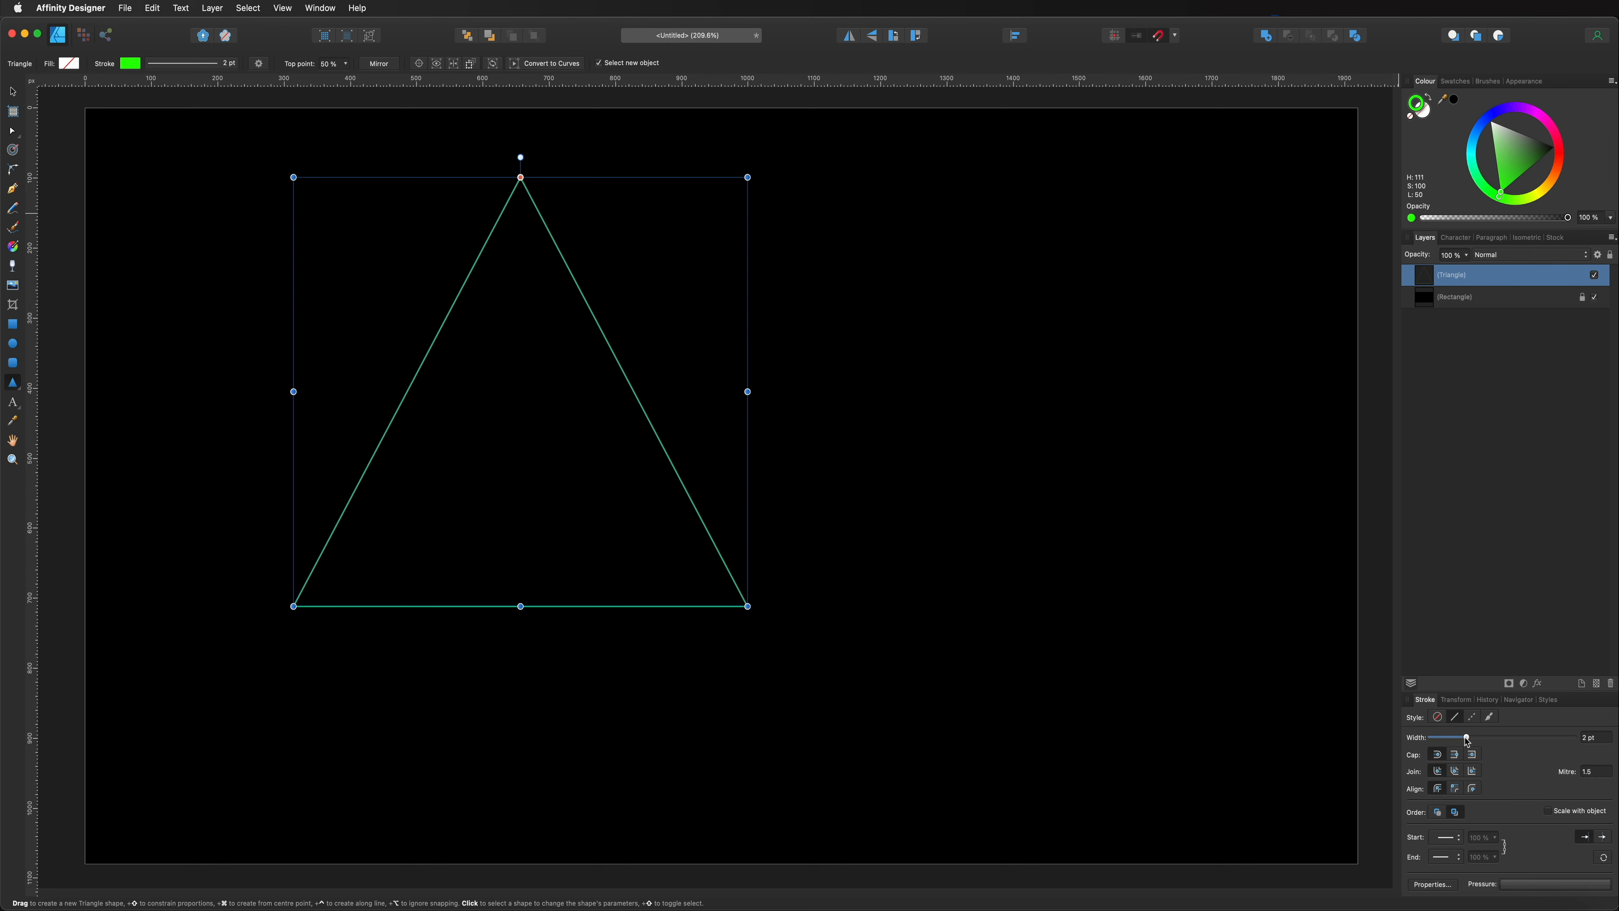
{"action": "mouse_move", "coordinate": [1467, 741]}
{"action": "left_mouse_down"}
{"action": "mouse_move", "coordinate": [1447, 742]}
{"action": "mouse_move", "coordinate": [1495, 741]}
{"action": "mouse_move", "coordinate": [1468, 743]}
{"action": "left_mouse_up"}
- Duplicate the triangle, shrink the copy slightly about its centre and rotate it a few degrees clockwise
{"action": "key", "text": "super+j"}
{"action": "left_click_drag", "start_coordinate": [748, 177], "coordinate": [728, 196]}
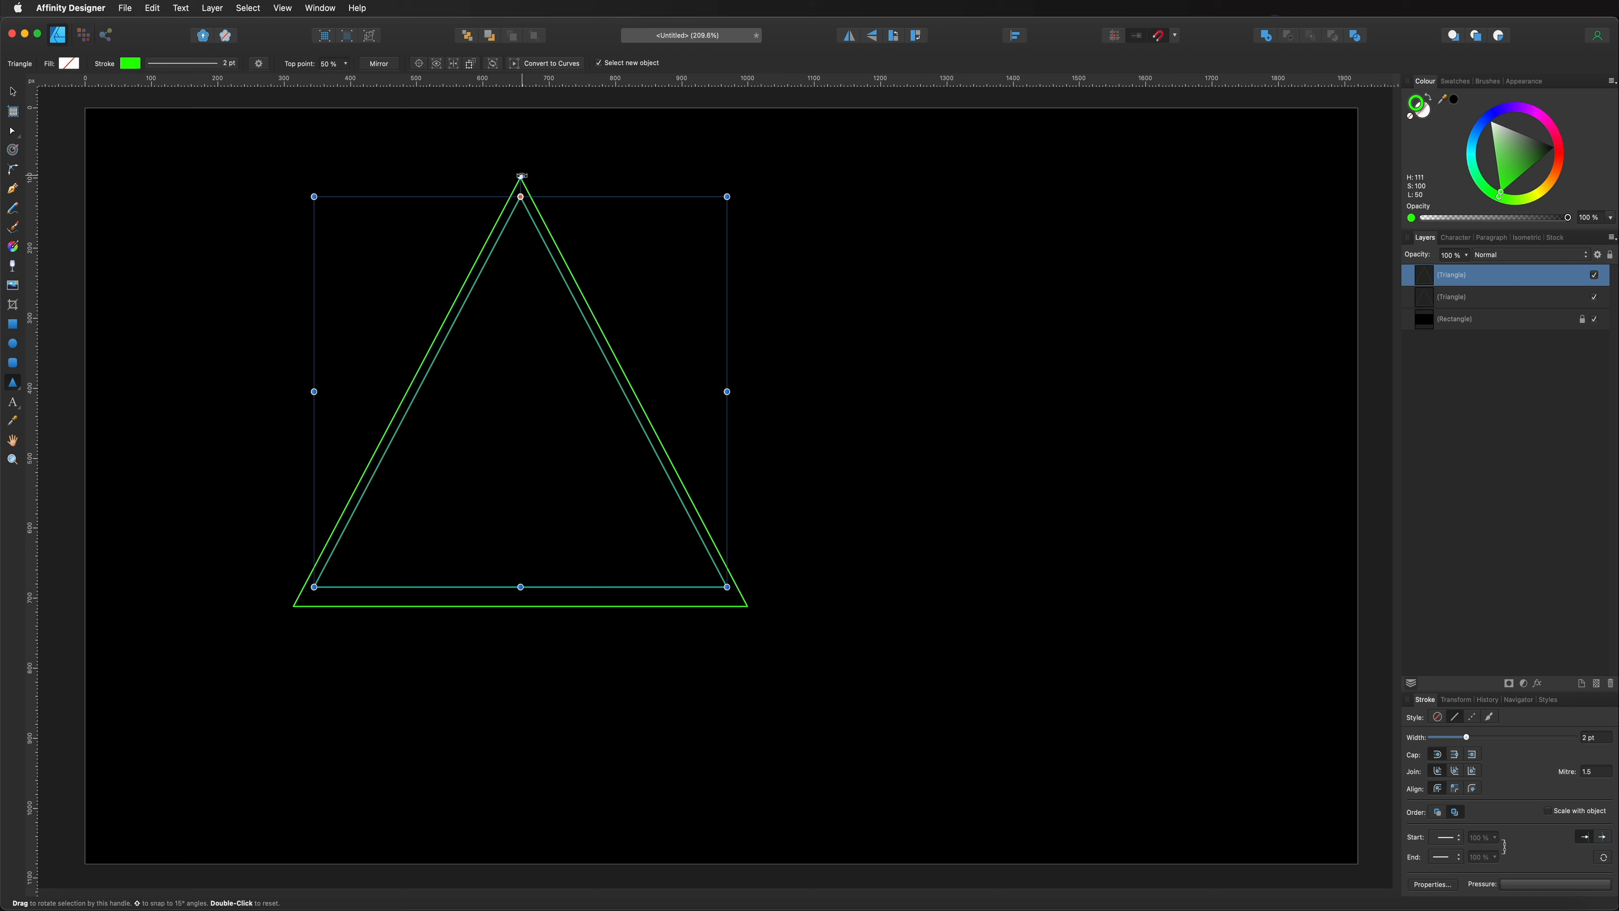
{"action": "left_click_drag", "start_coordinate": [523, 174], "coordinate": [529, 175]}
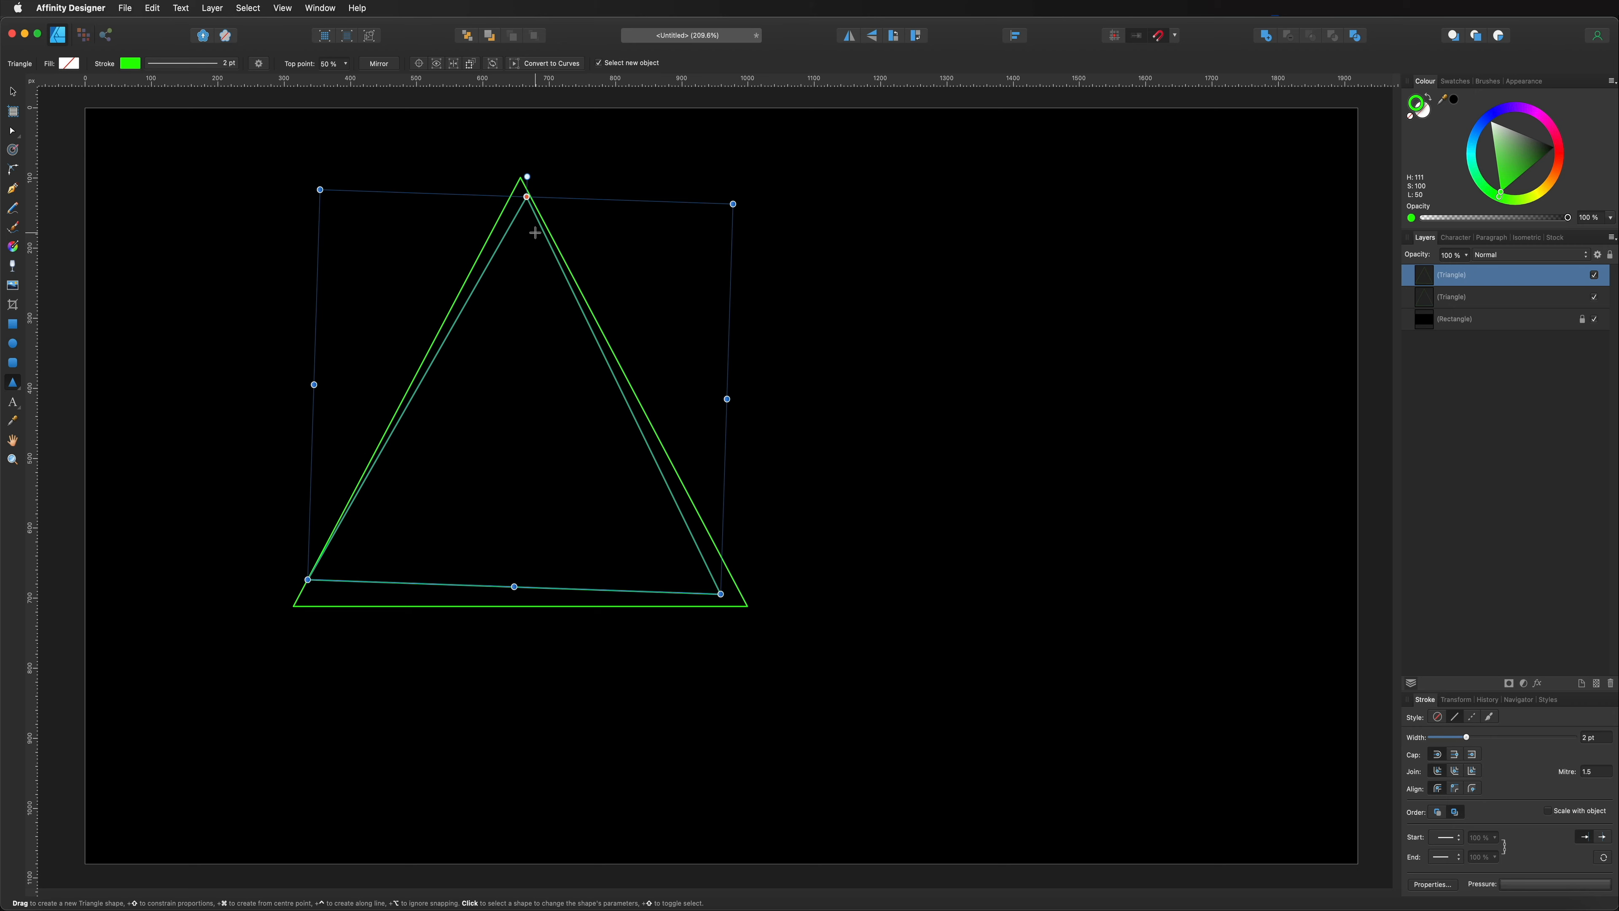
- Repeat the scaled and rotated duplication of the triangle until the copies spiral down to a small central triangle
{"action": "key", "text": "super+j"}
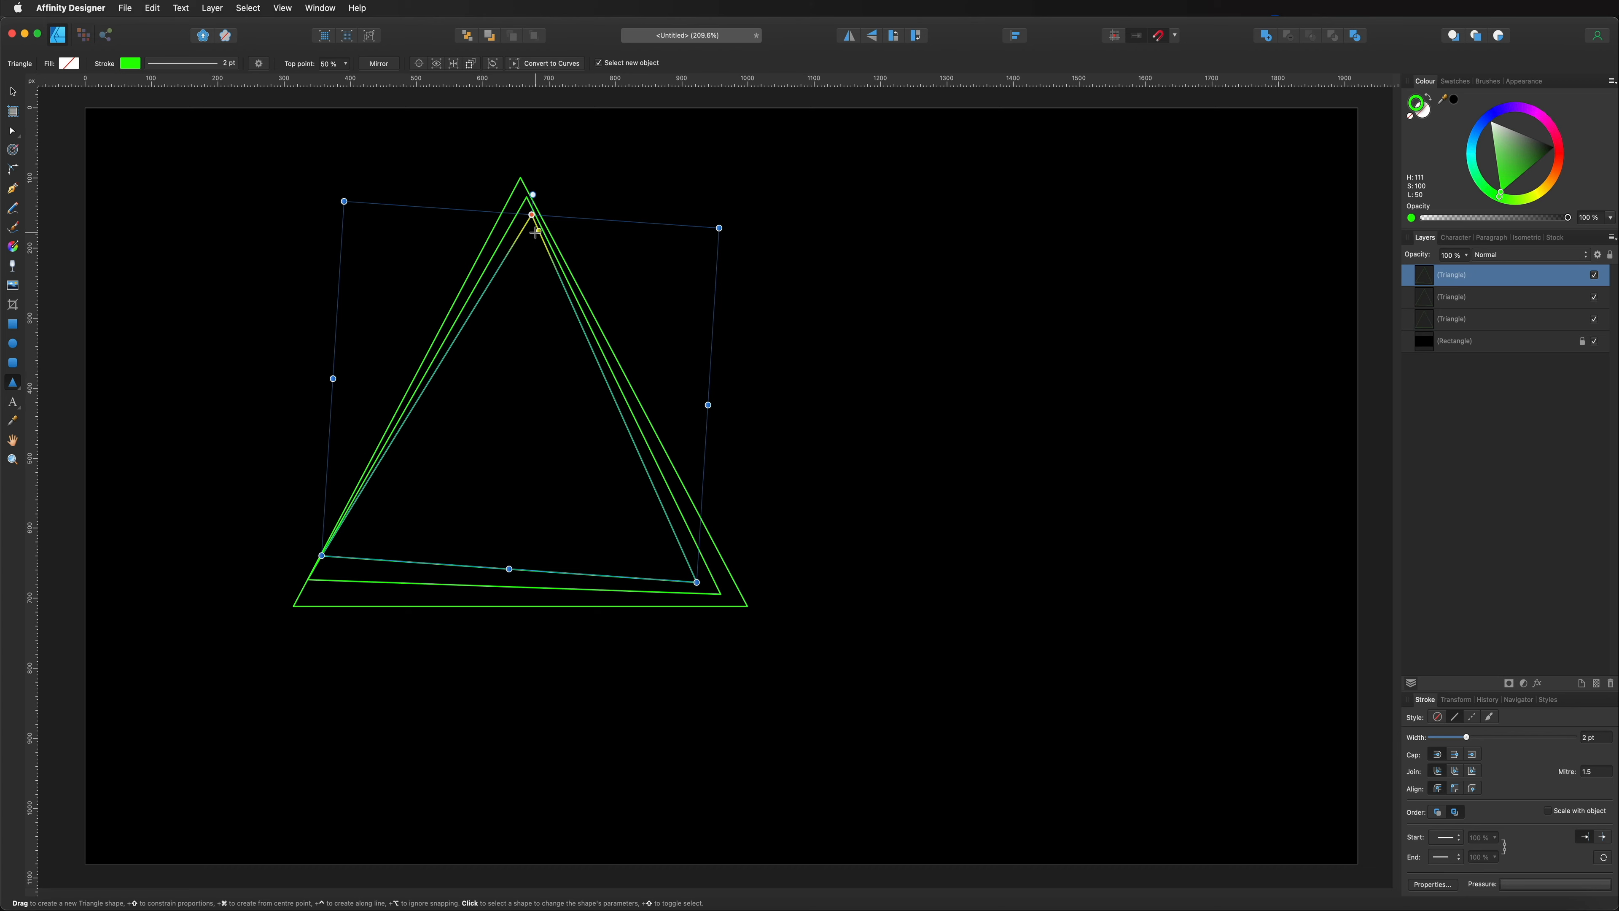
{"action": "key", "text": "super+j"}
{"action": "key", "text": "super+j"}
{"action": "key", "text": "super+j"}
{"action": "key", "text": "super+j"}
{"action": "key", "text": "super+j"}
{"action": "key", "text": "super+j"}
{"action": "key", "text": "super+j"}
{"action": "key", "text": "super+j"}
{"action": "key", "text": "super+j"}
{"action": "key", "text": "super+j"}
{"action": "key", "text": "super+j"}
{"action": "key", "text": "super+j"}
{"action": "key", "text": "super+j"}
{"action": "key", "text": "super+j"}
{"action": "key", "text": "super+j"}
{"action": "key", "text": "super+j"}
{"action": "key", "text": "super+j"}
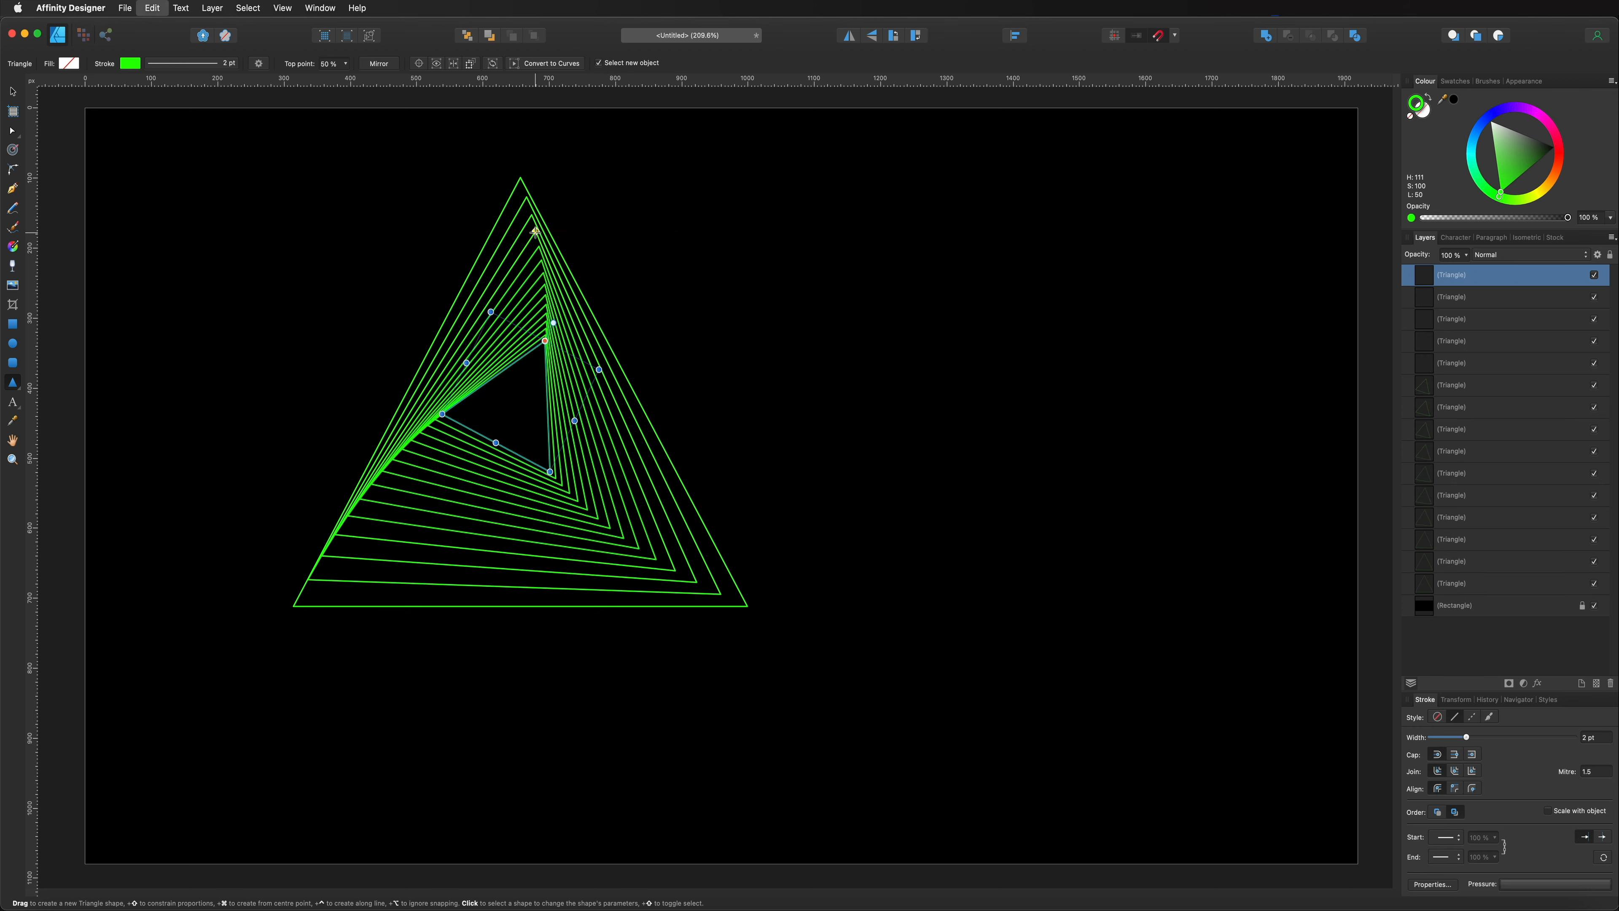
{"action": "key", "text": "super+j"}
{"action": "key", "text": "super+j"}
{"action": "key", "text": "super+j"}
{"action": "key", "text": "super+j"}
{"action": "key", "text": "super+j"}
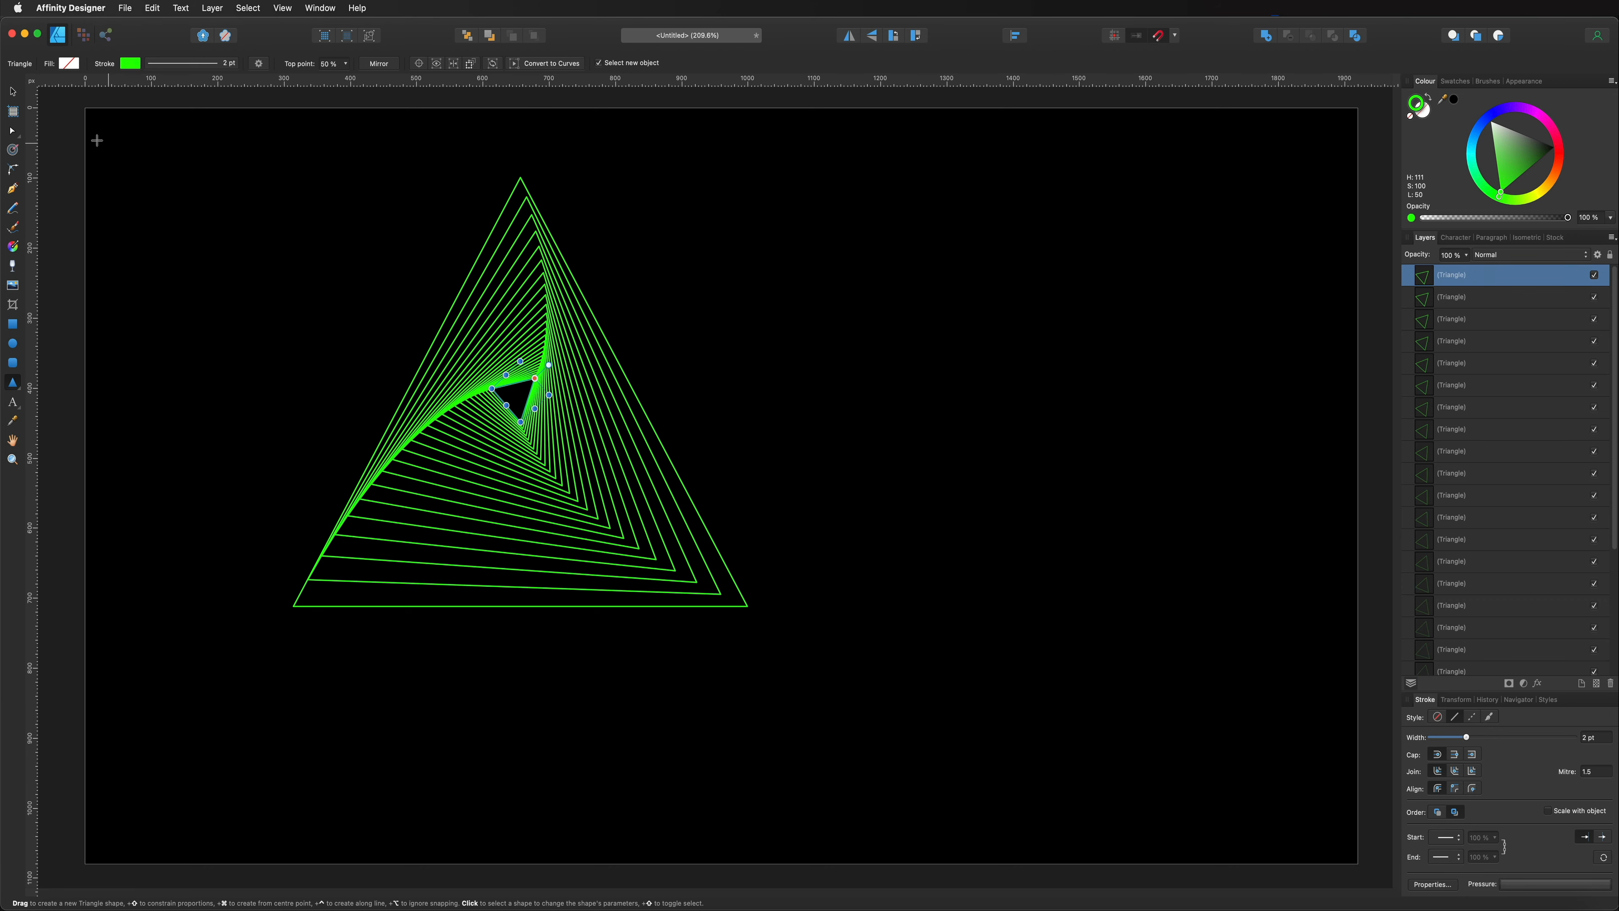
- Select all the nested triangles, expand their strokes and combine them into one shape with Boolean Add
{"action": "left_click", "coordinate": [13, 93]}
{"action": "left_click_drag", "start_coordinate": [213, 157], "coordinate": [853, 690]}
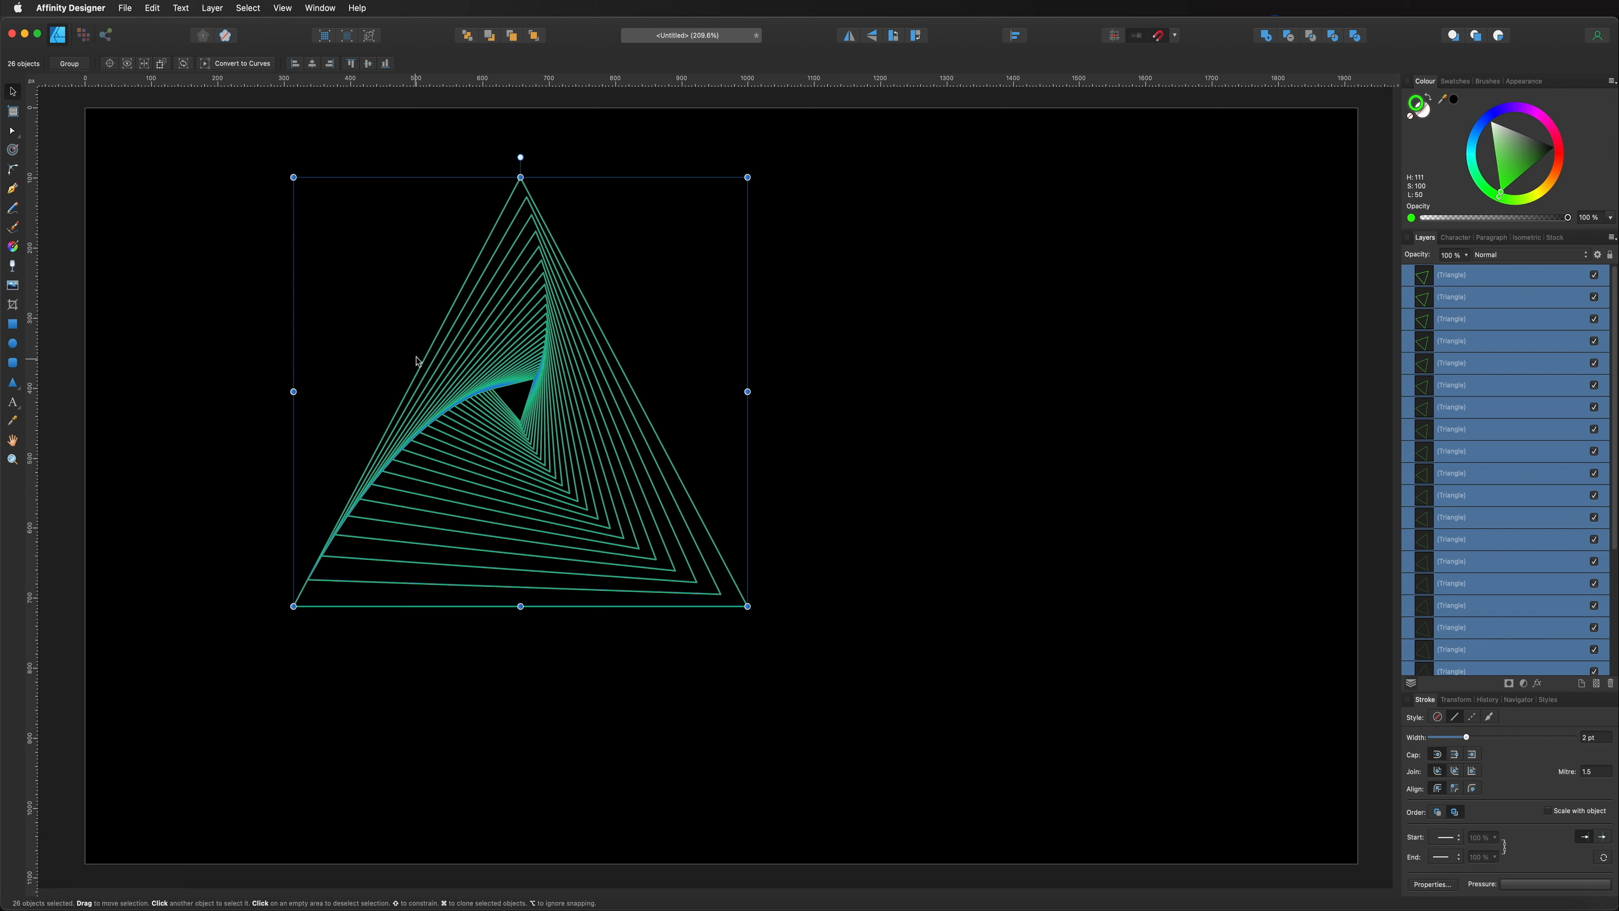
{"action": "left_click", "coordinate": [212, 8]}
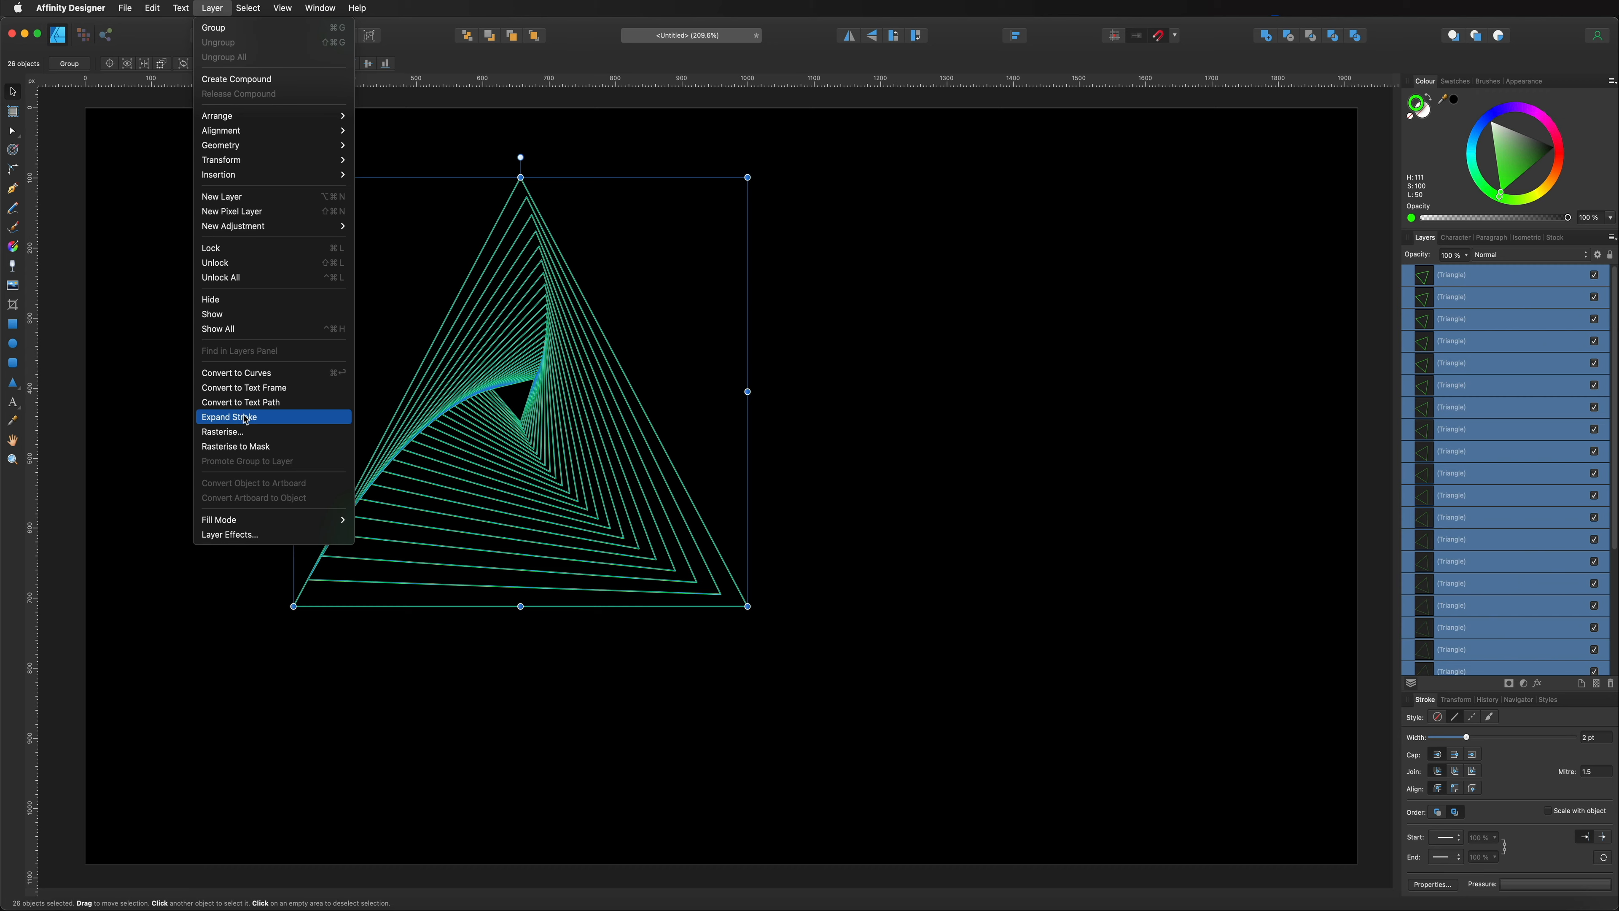
{"action": "left_click", "coordinate": [246, 419]}
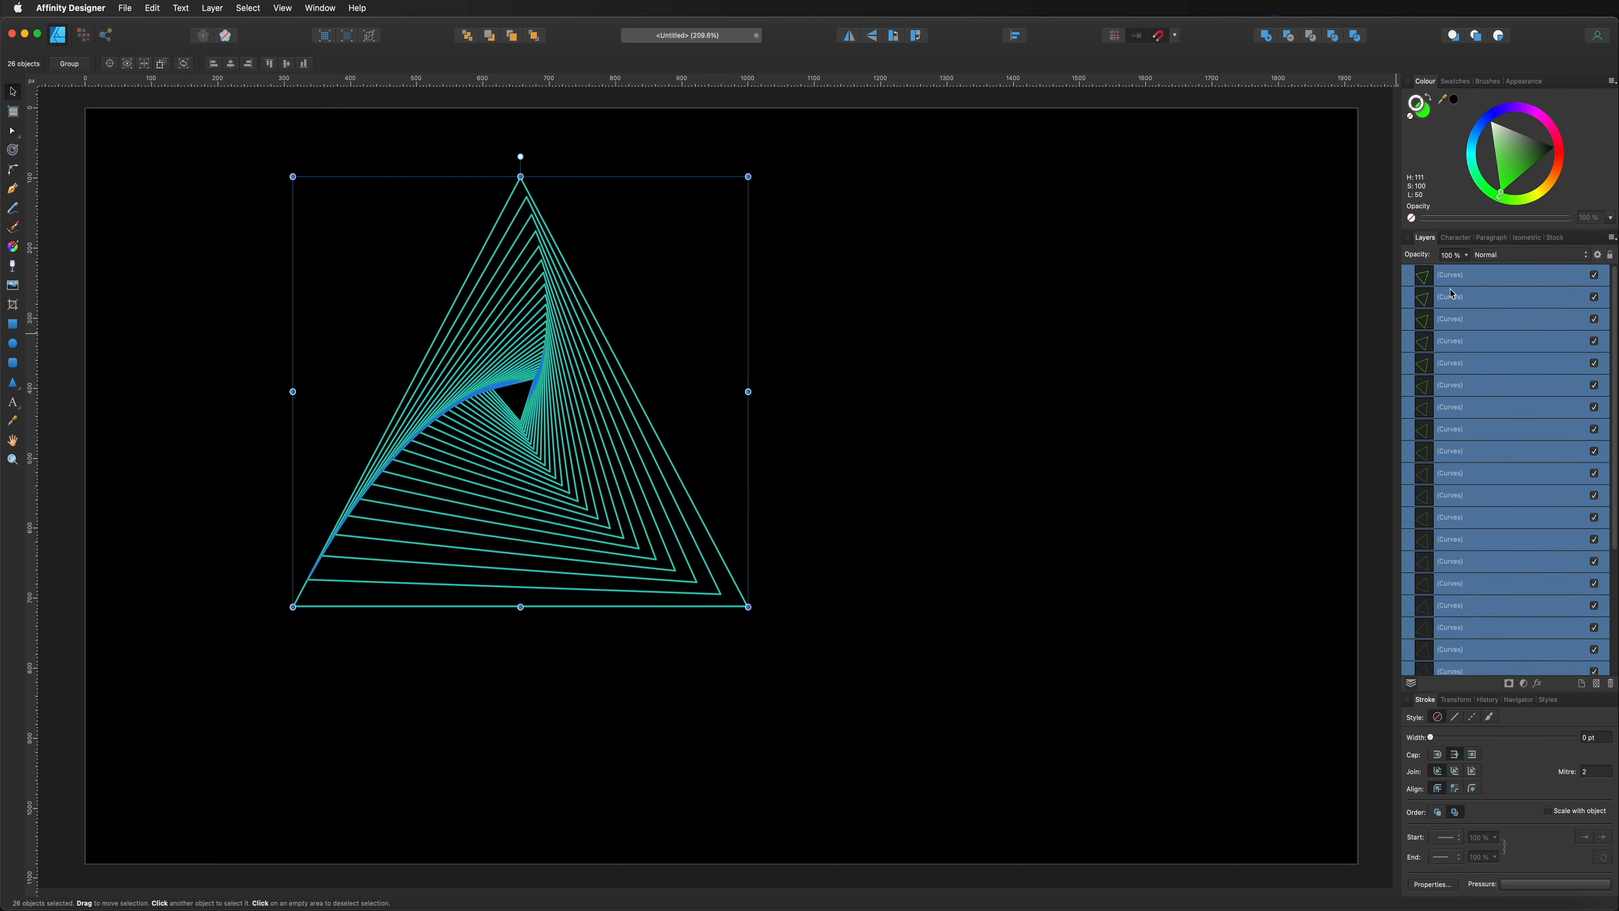
{"action": "left_click", "coordinate": [1265, 37]}
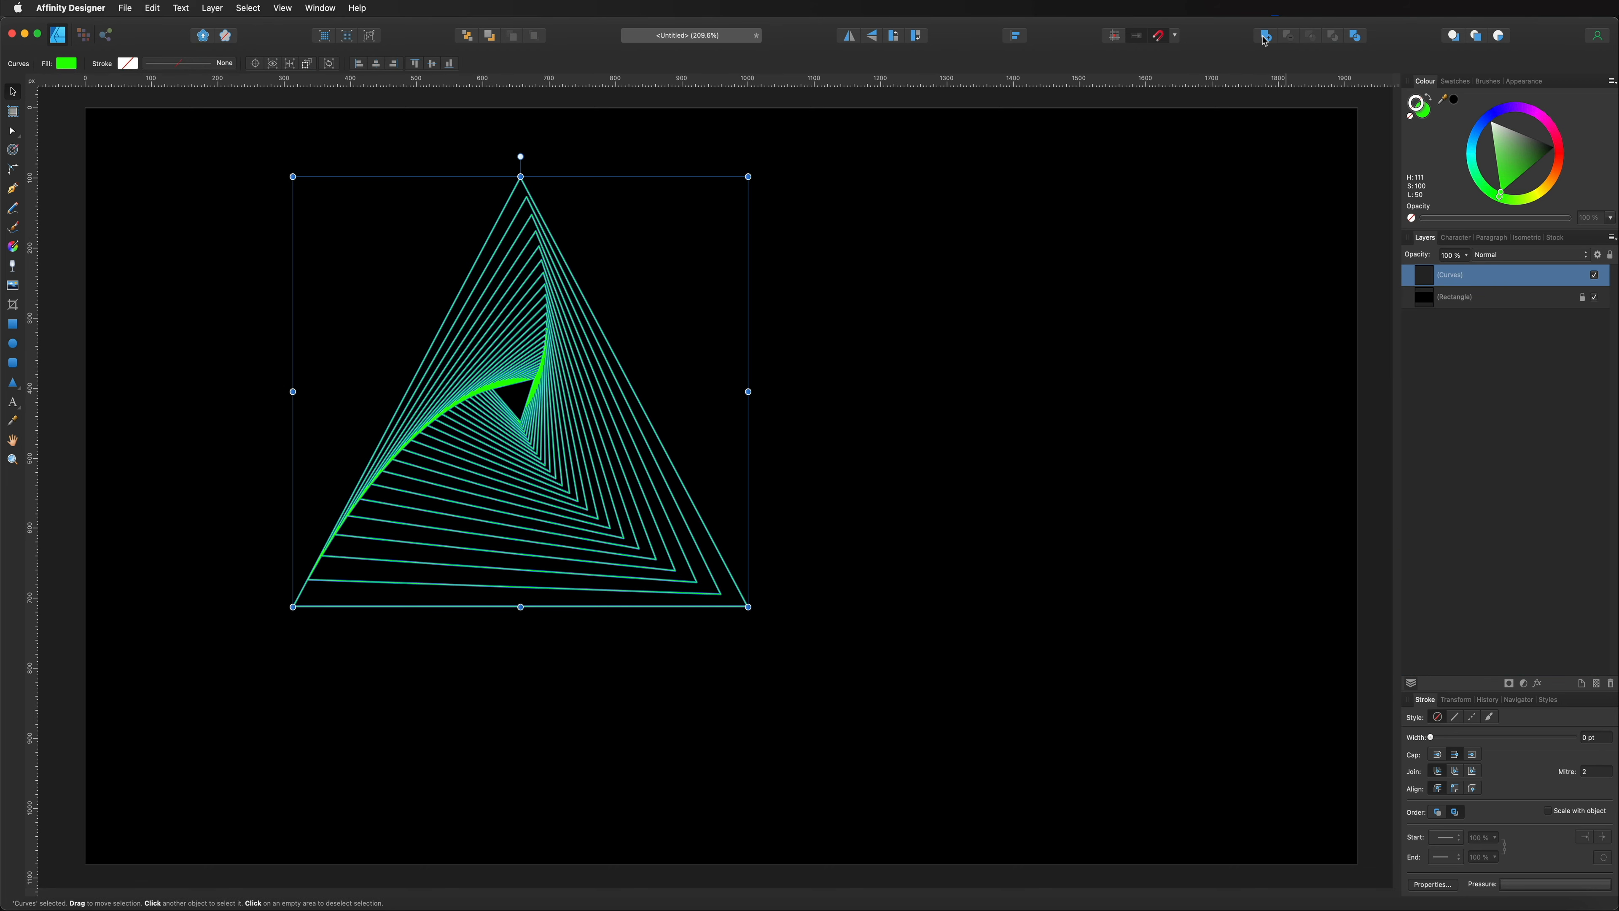
{"action": "left_click", "coordinate": [1217, 354]}
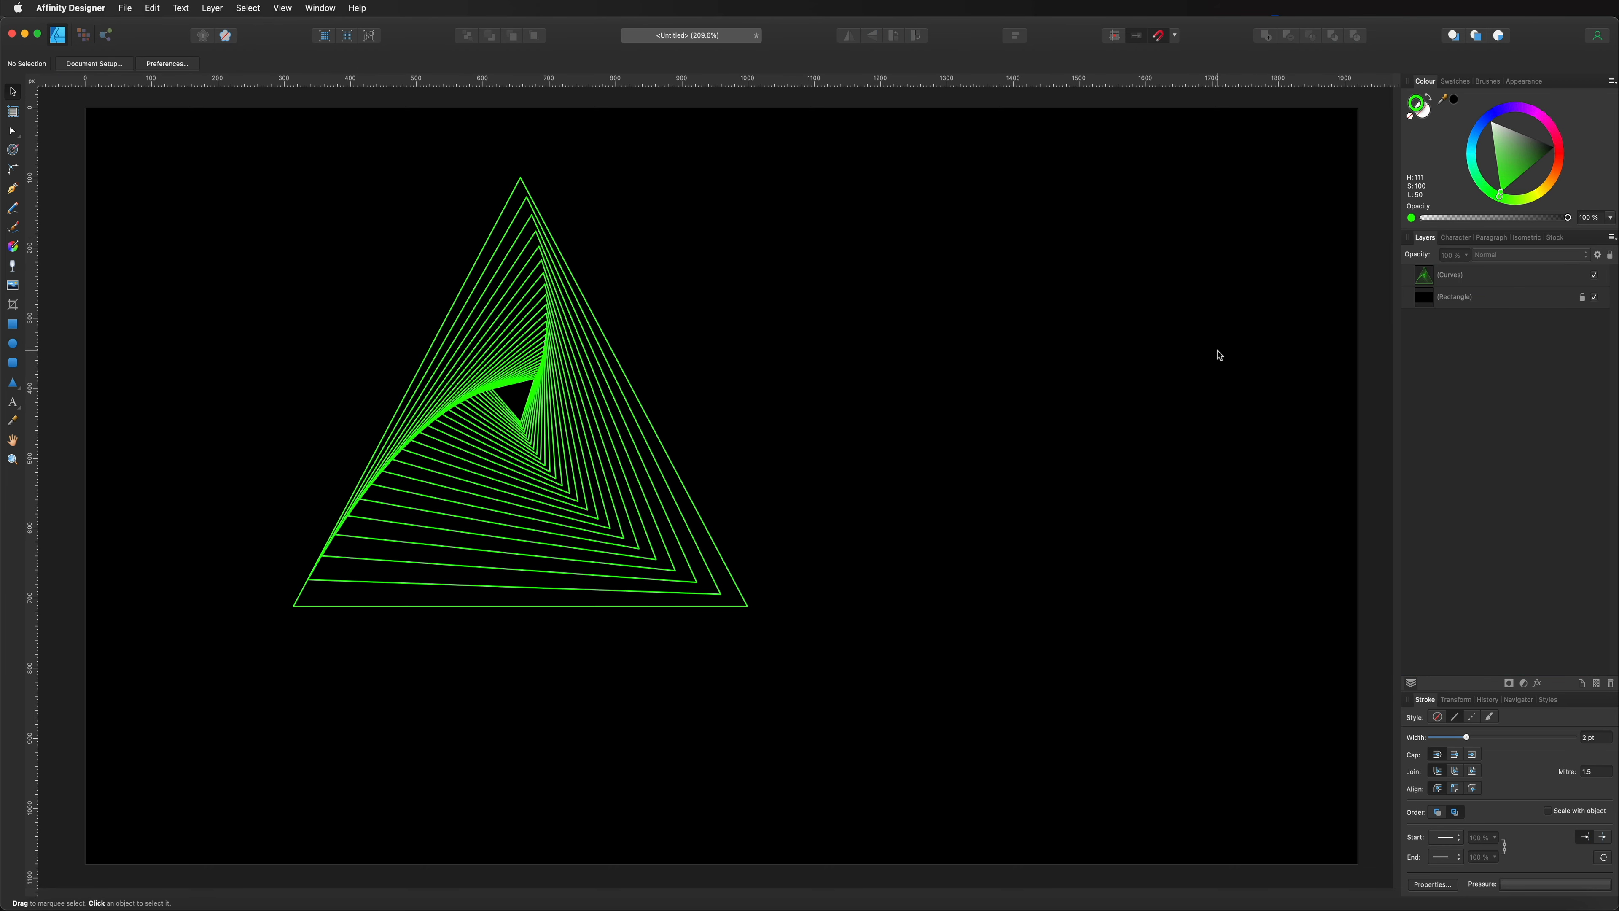
- Apply a linear gradient fill from the triangle spiral's lower-left corner to its right edge, with a blue start colour
{"action": "left_click", "coordinate": [577, 291]}
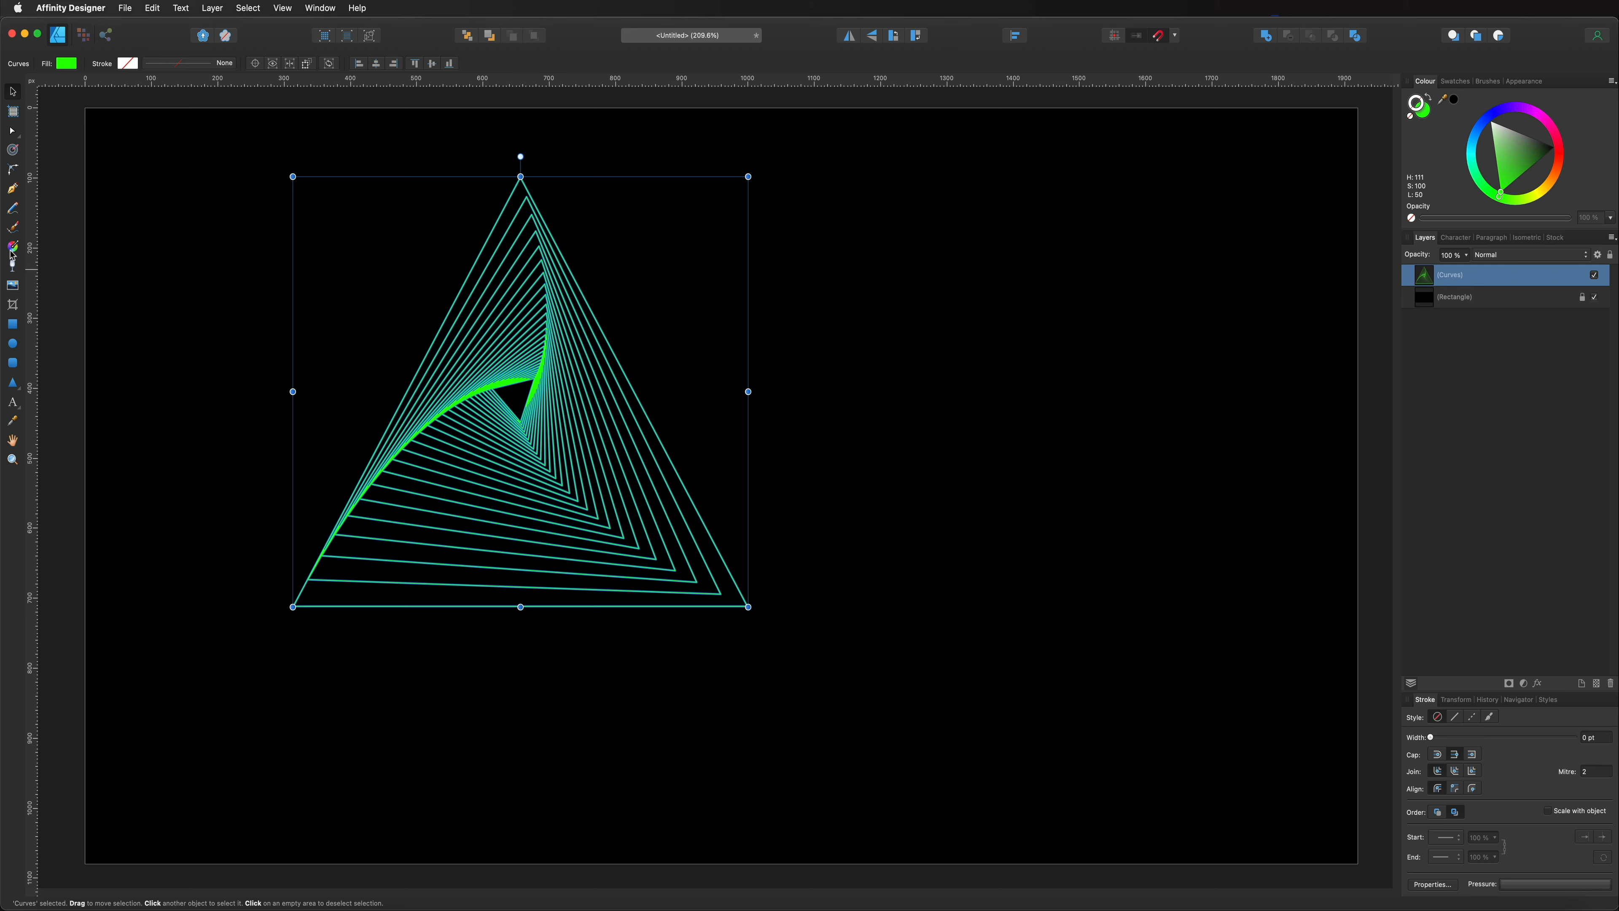
{"action": "left_click", "coordinate": [13, 248]}
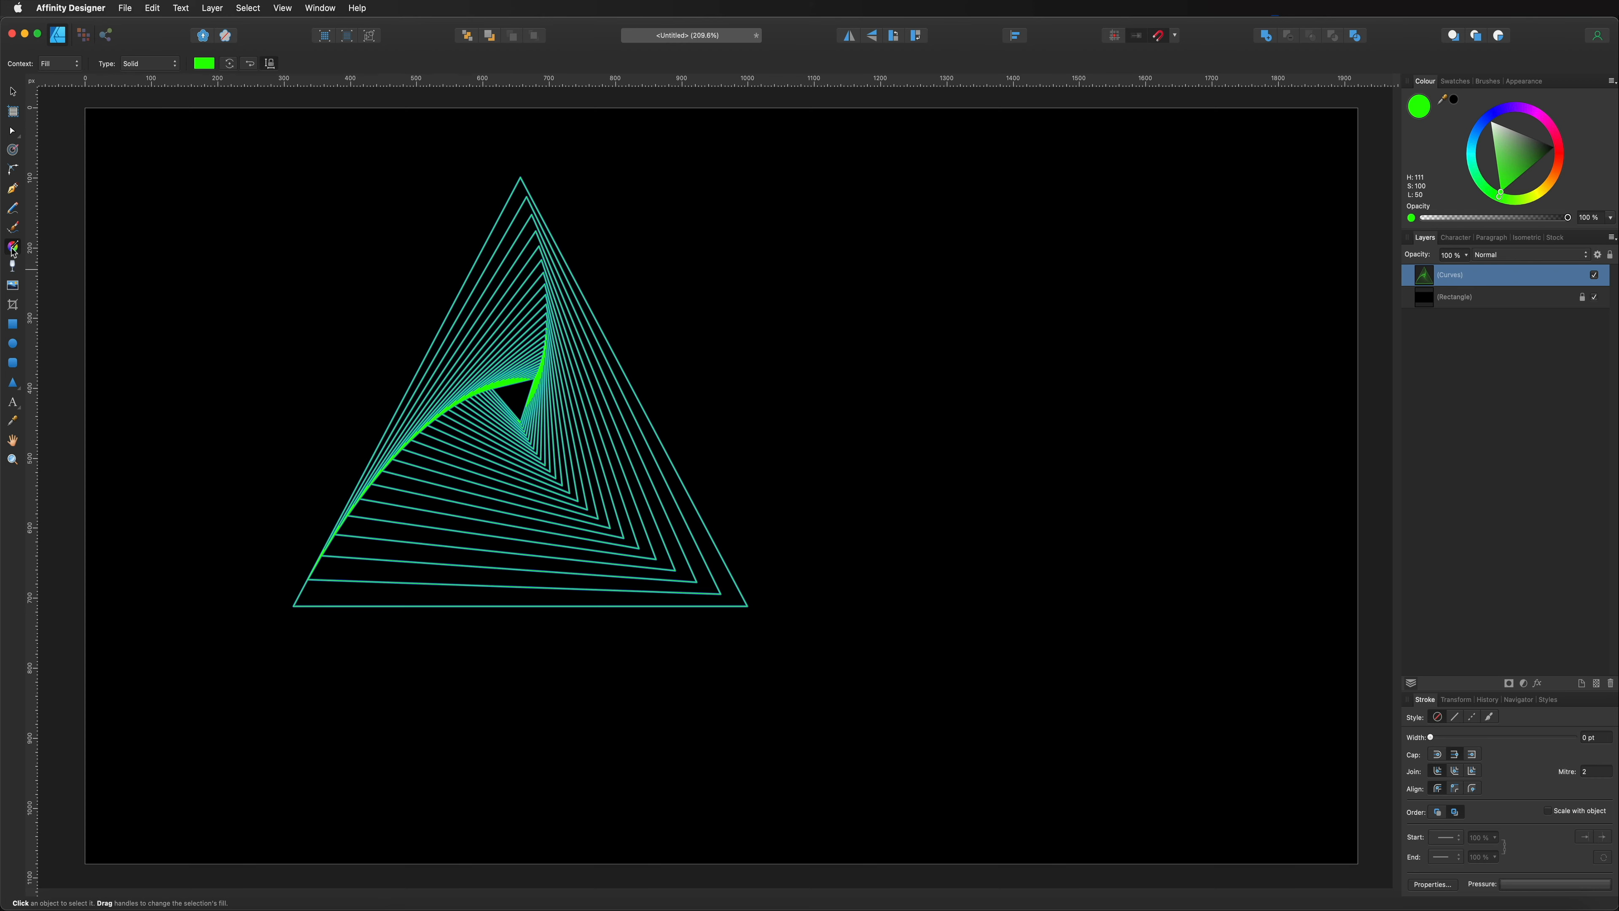
{"action": "left_click_drag", "start_coordinate": [294, 605], "coordinate": [627, 378]}
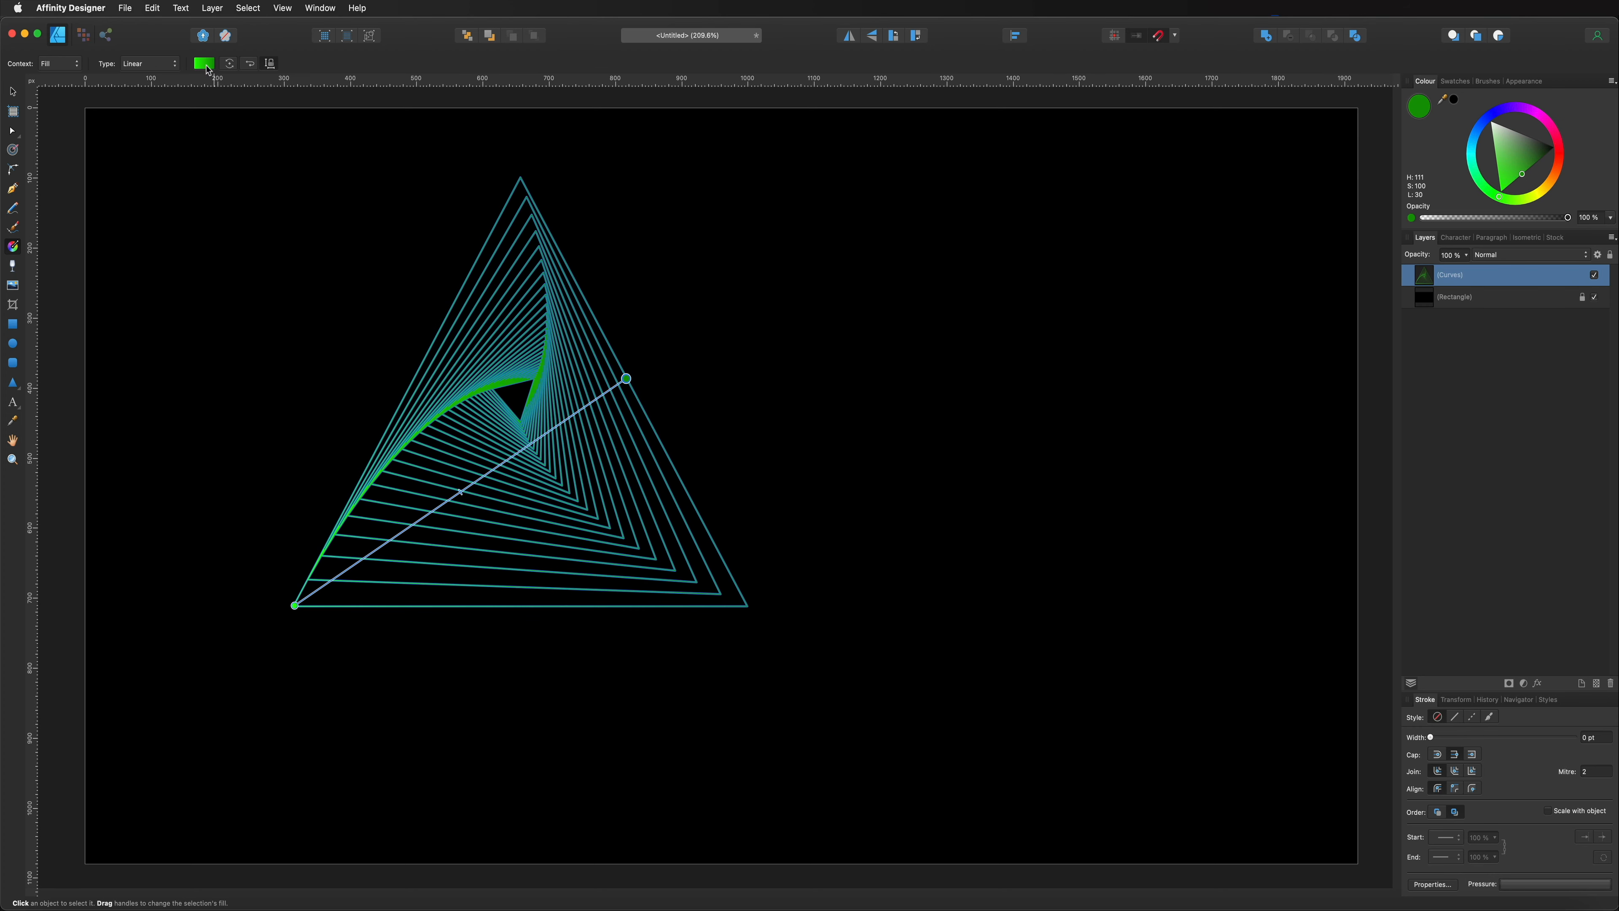
{"action": "left_click", "coordinate": [206, 66]}
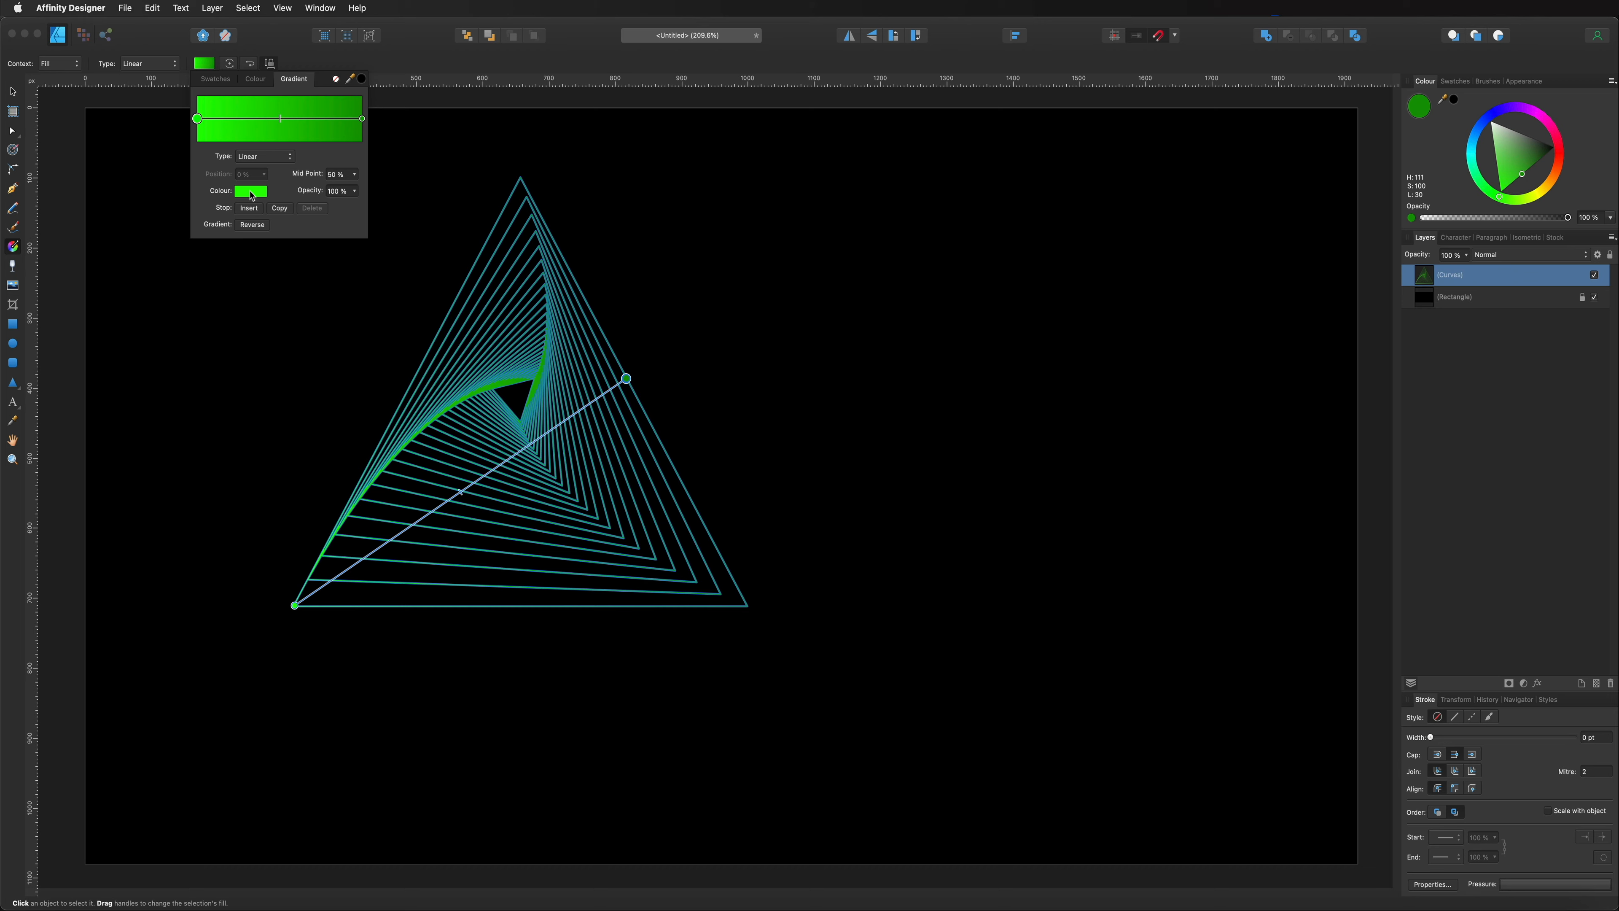
{"action": "left_click", "coordinate": [252, 196]}
{"action": "left_click_drag", "start_coordinate": [290, 256], "coordinate": [261, 267]}
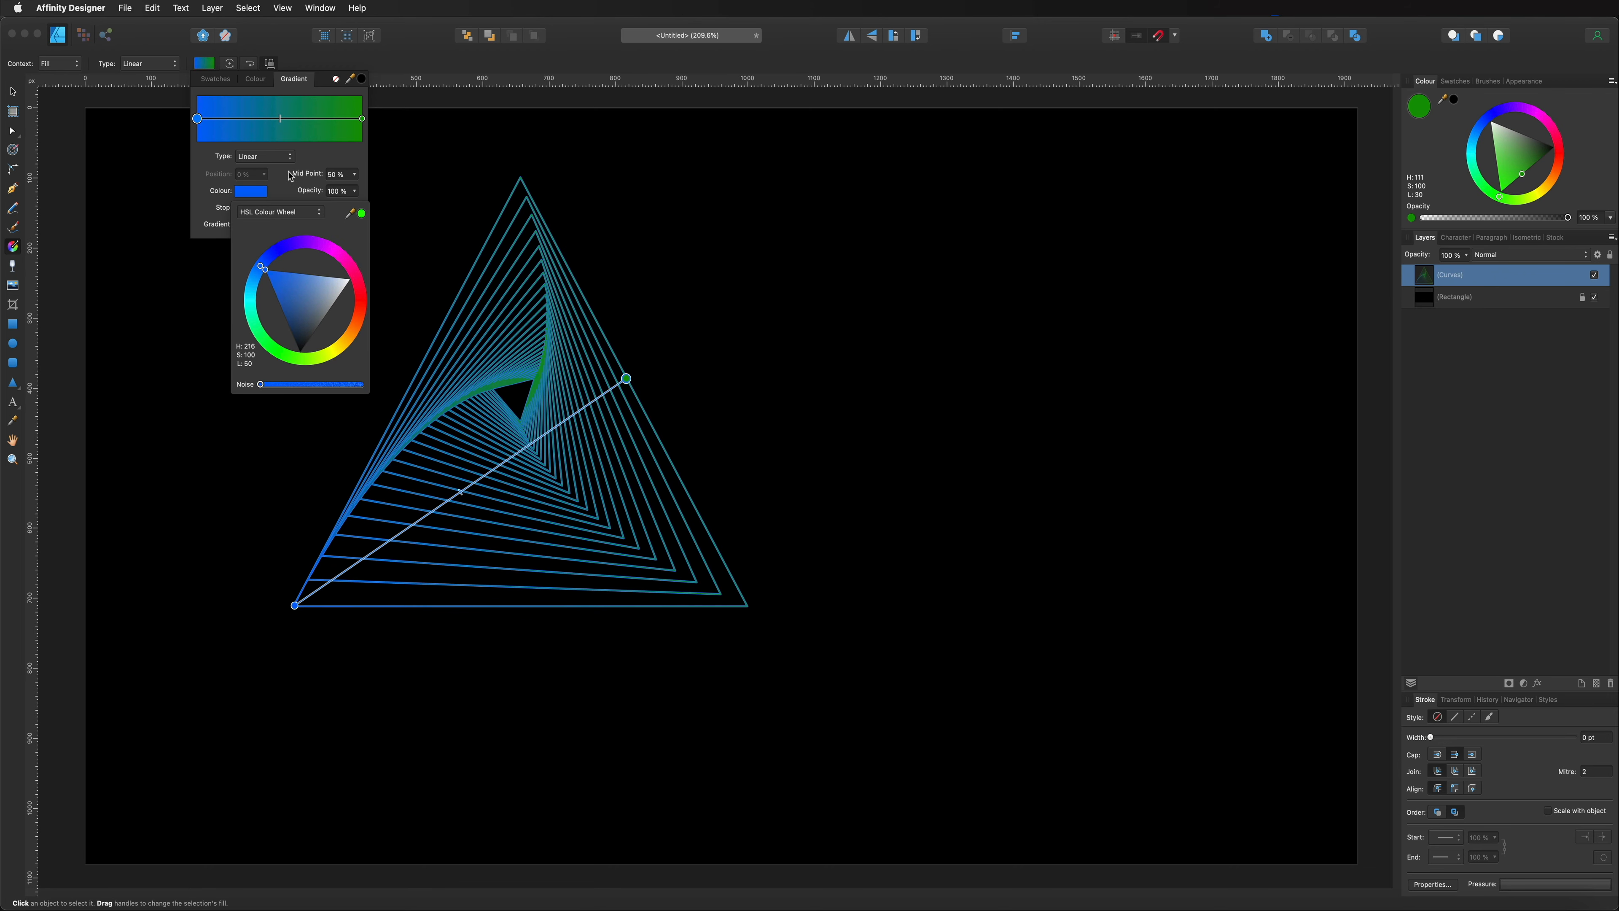
- Add two inner stops to the gradient, colouring one dark red and placing the teal one at 46%
{"action": "left_click", "coordinate": [266, 118]}
{"action": "left_click_drag", "start_coordinate": [266, 119], "coordinate": [286, 119]}
{"action": "left_click", "coordinate": [251, 208]}
{"action": "left_click", "coordinate": [256, 193]}
{"action": "left_click", "coordinate": [367, 307]}
{"action": "left_click_drag", "start_coordinate": [366, 304], "coordinate": [360, 304]}
{"action": "left_click_drag", "start_coordinate": [286, 119], "coordinate": [272, 120]}
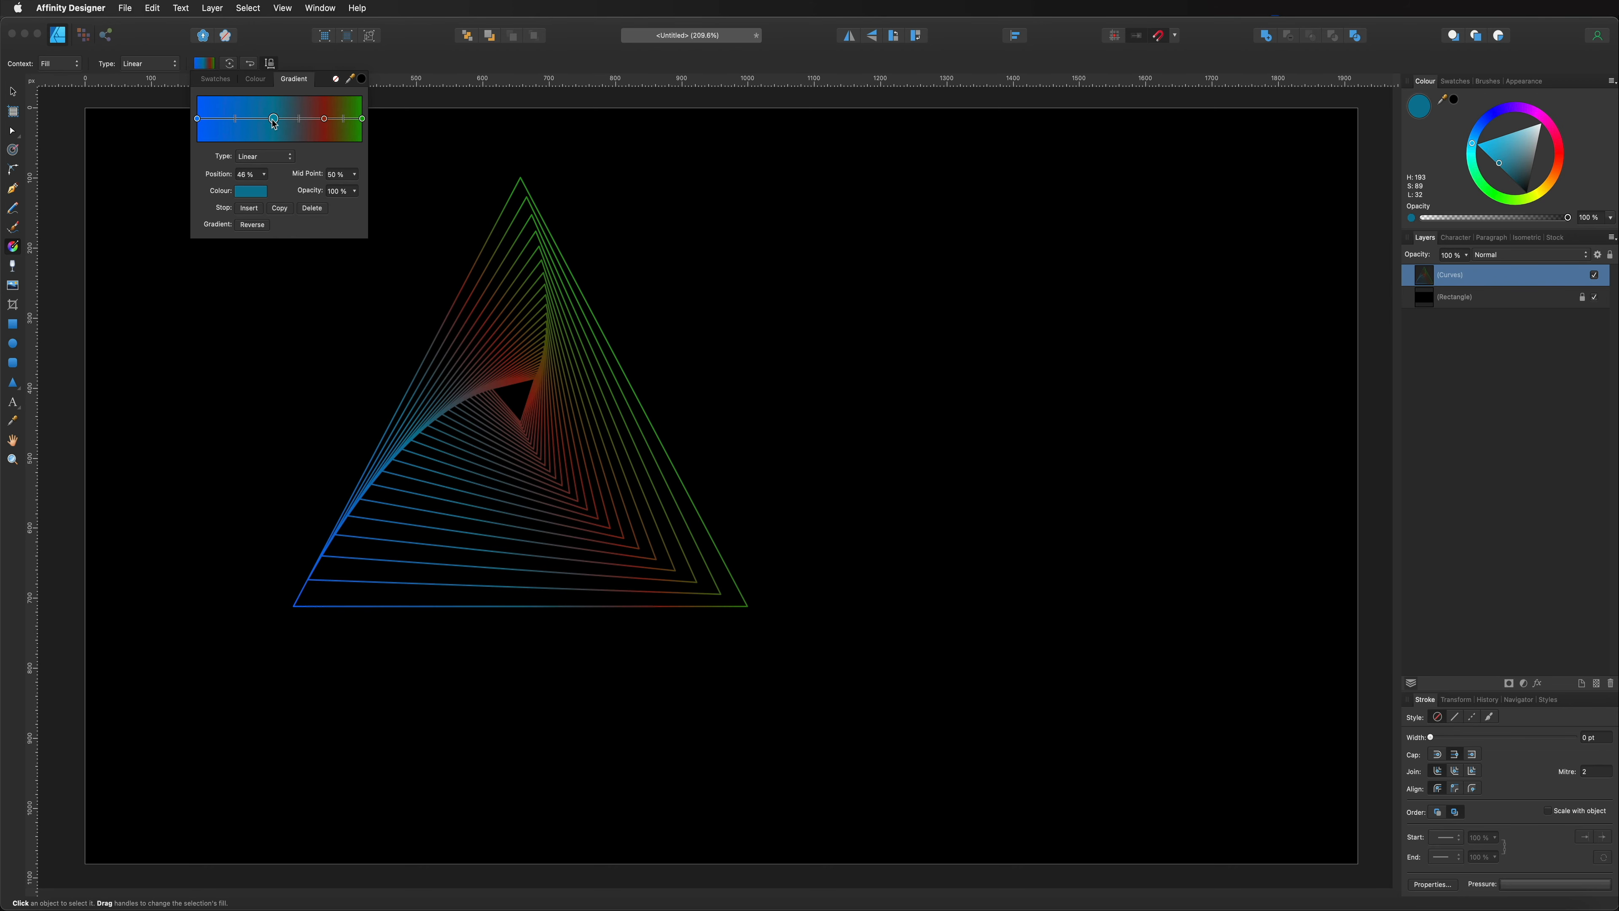
- Select the gradient triangle spiral and scale it down proportionally
{"action": "left_click", "coordinate": [13, 93]}
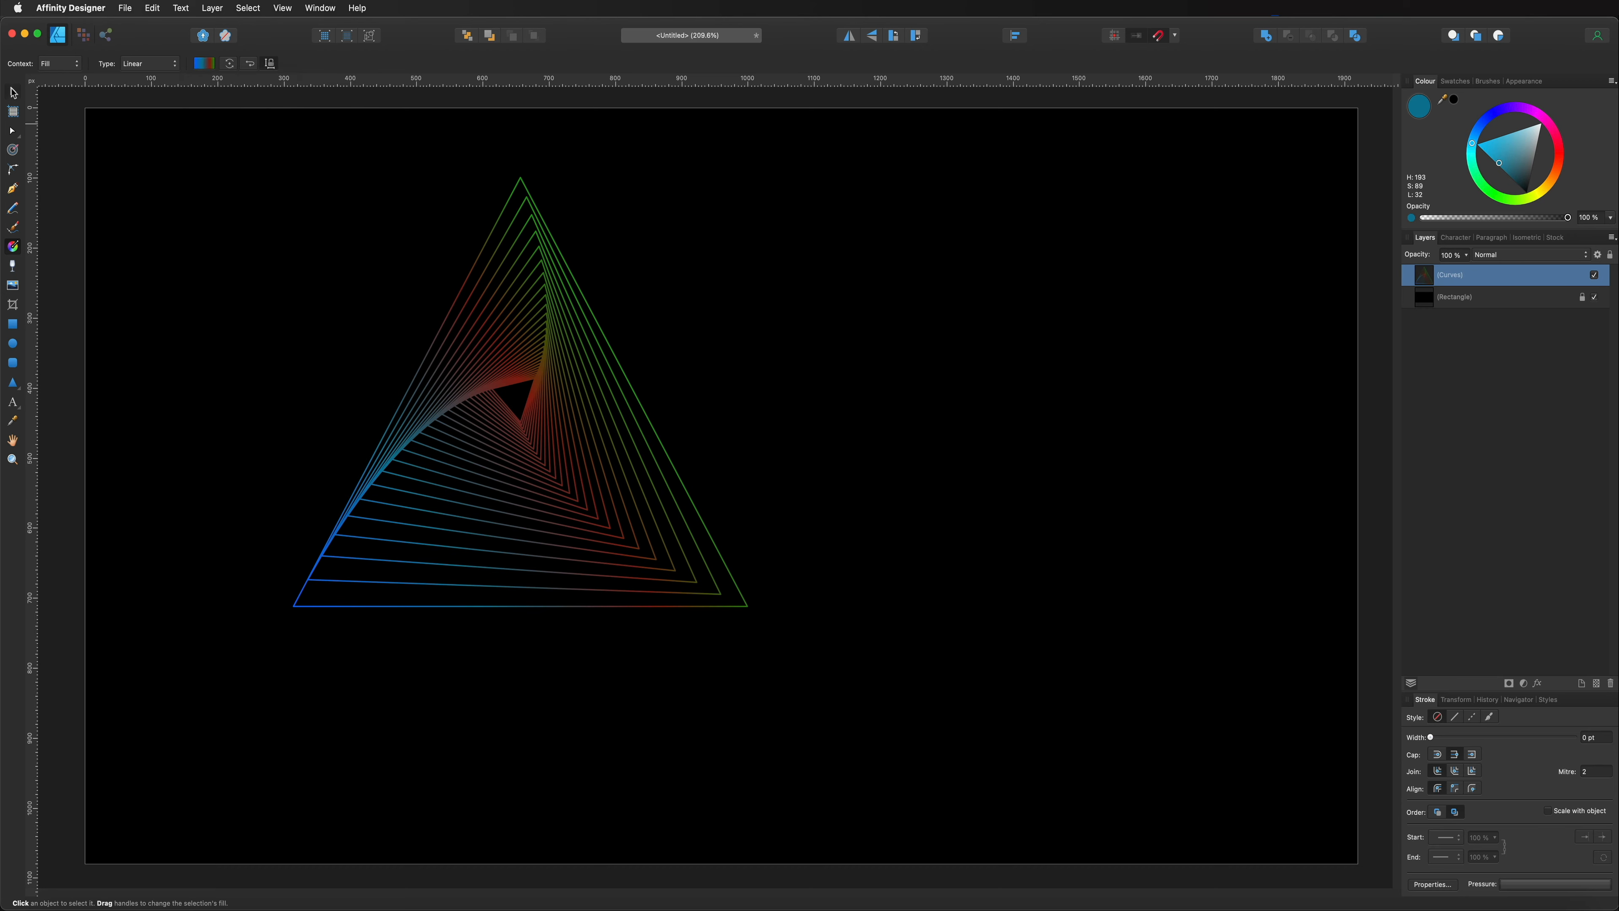
{"action": "left_click", "coordinate": [487, 357]}
{"action": "left_click_drag", "start_coordinate": [750, 178], "coordinate": [574, 361]}
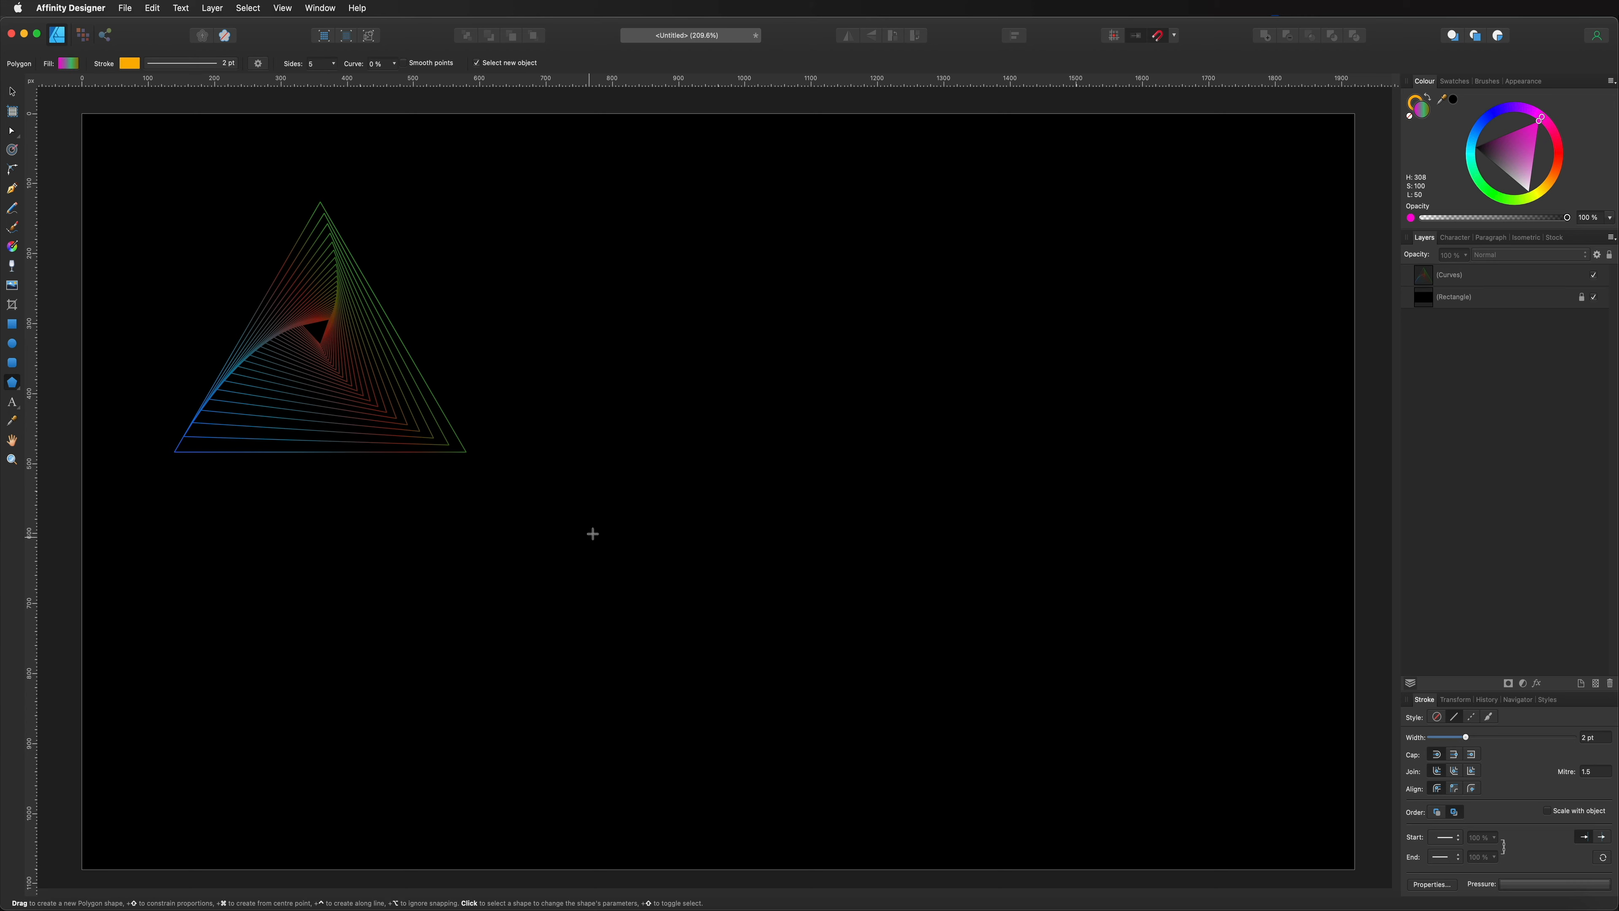
- Draw a polygon beside the triangle spiral with 6 sides, no fill and a yellow stroke
{"action": "left_click_drag", "start_coordinate": [592, 534], "coordinate": [918, 190]}
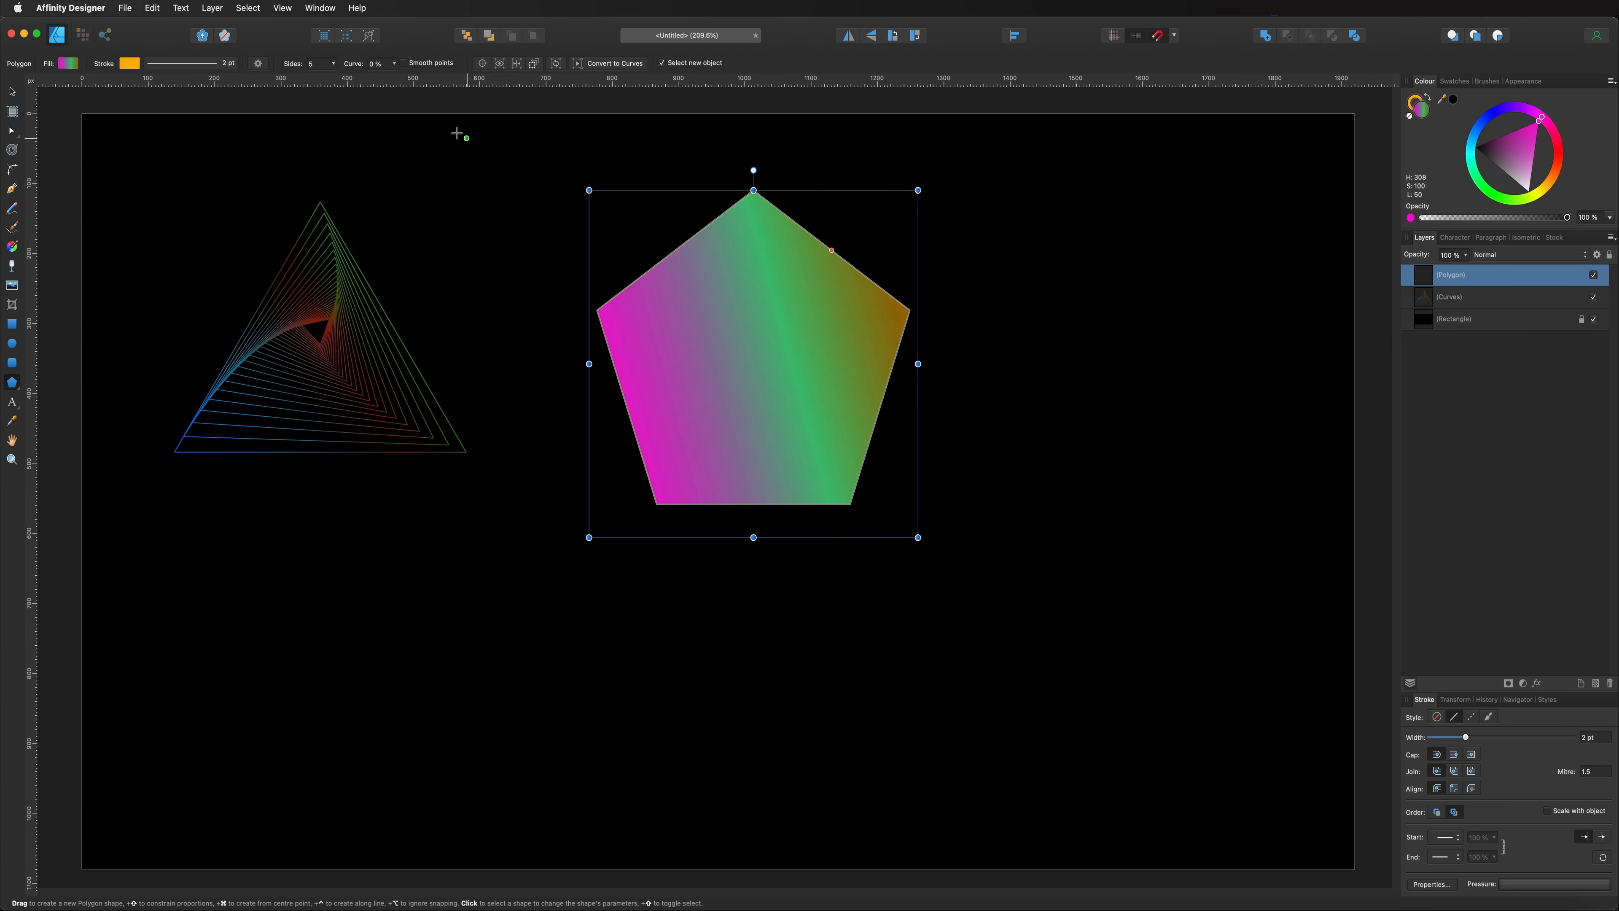
{"action": "left_click", "coordinate": [333, 65]}
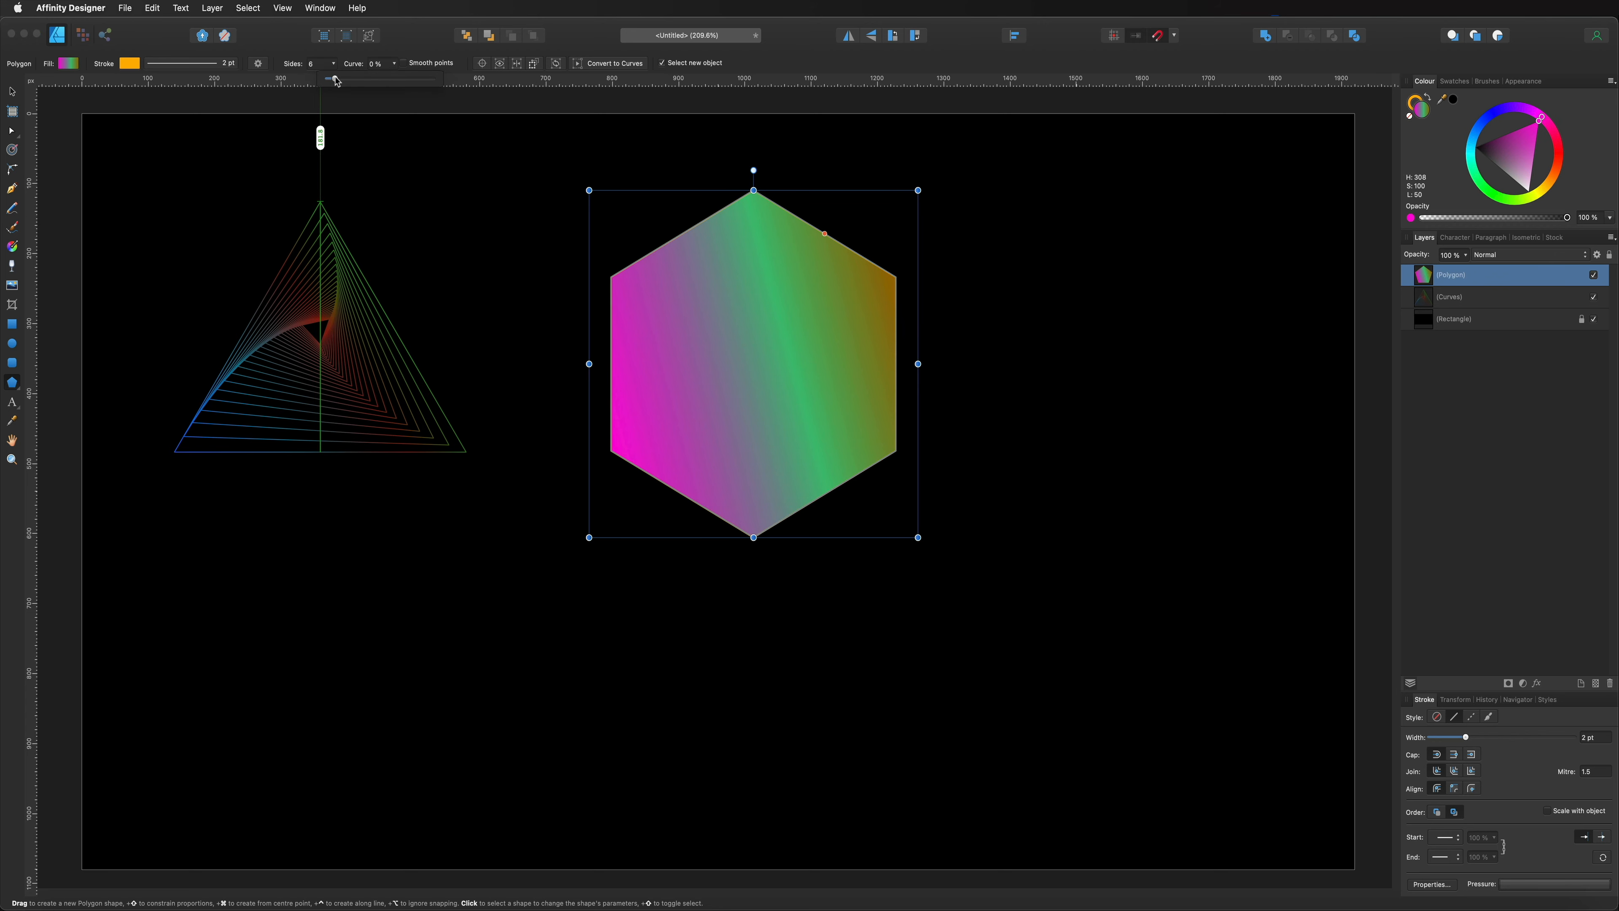
{"action": "key", "text": "v"}
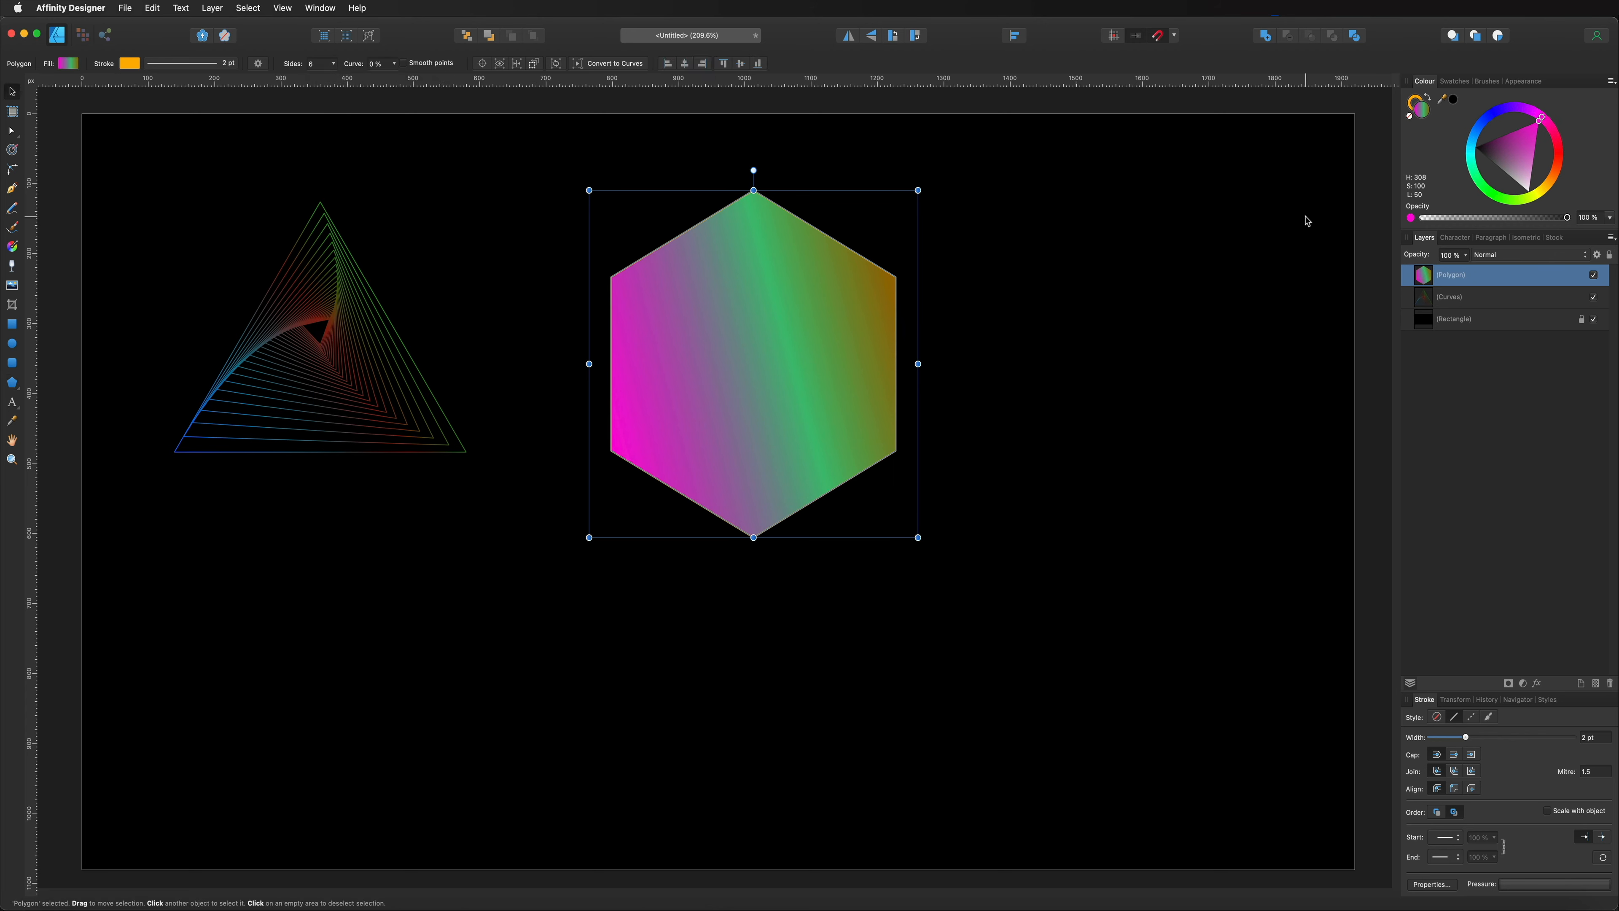
{"action": "left_click", "coordinate": [1410, 116]}
{"action": "left_click", "coordinate": [1415, 102]}
{"action": "left_click", "coordinate": [1534, 194]}
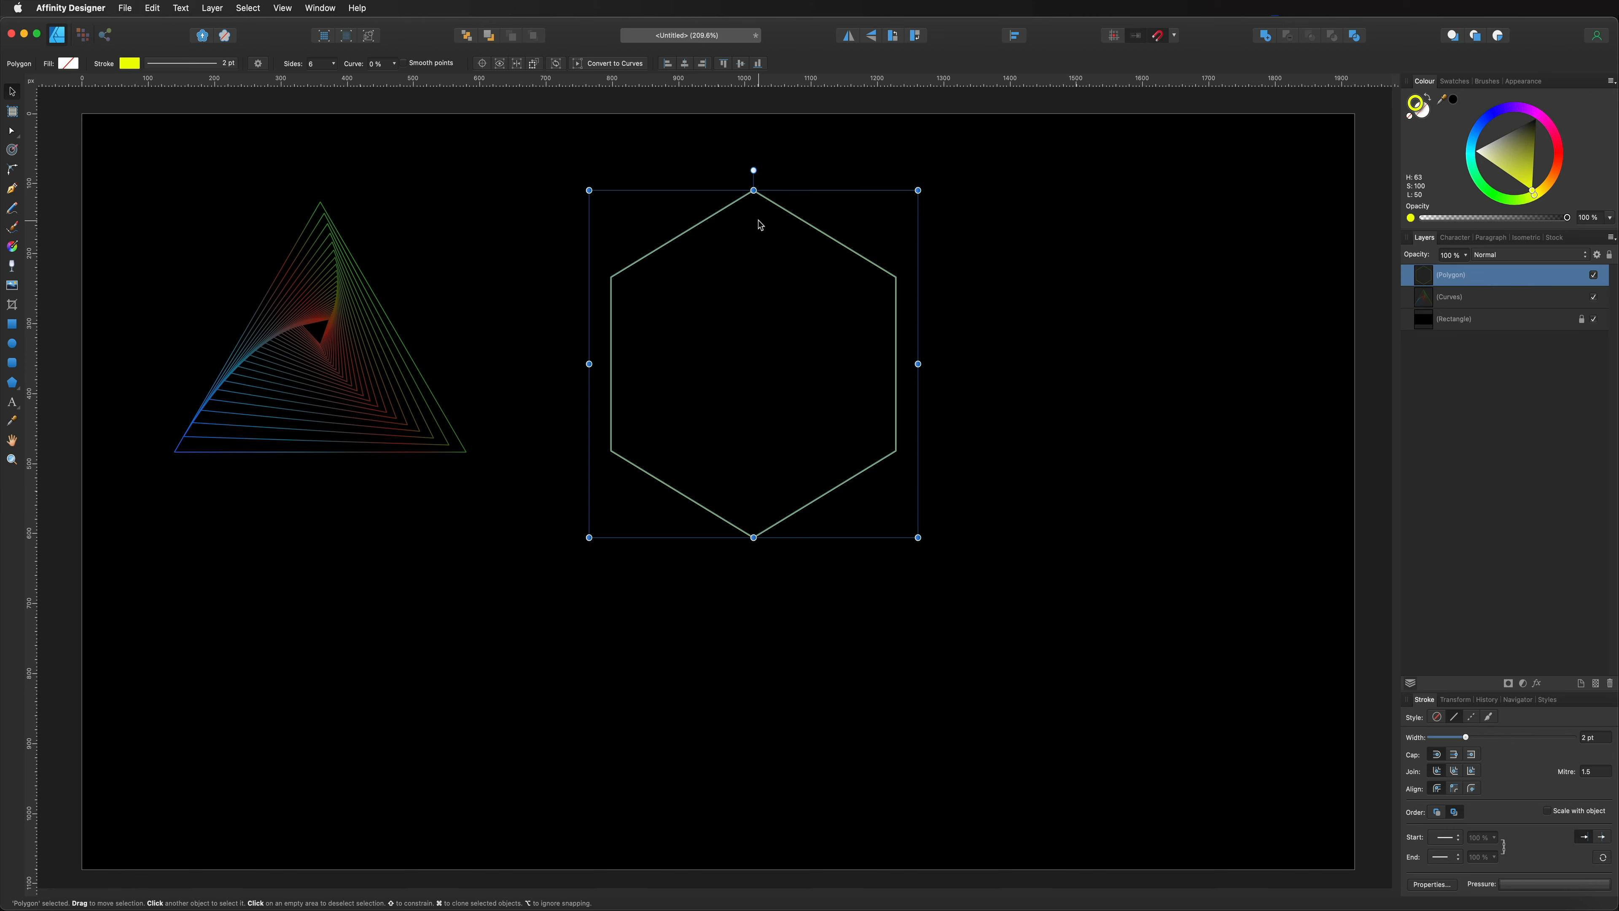
- Duplicate the yellow hexagon, shrink the copy slightly about its centre and rotate it a few degrees clockwise
{"action": "key", "text": "super+j"}
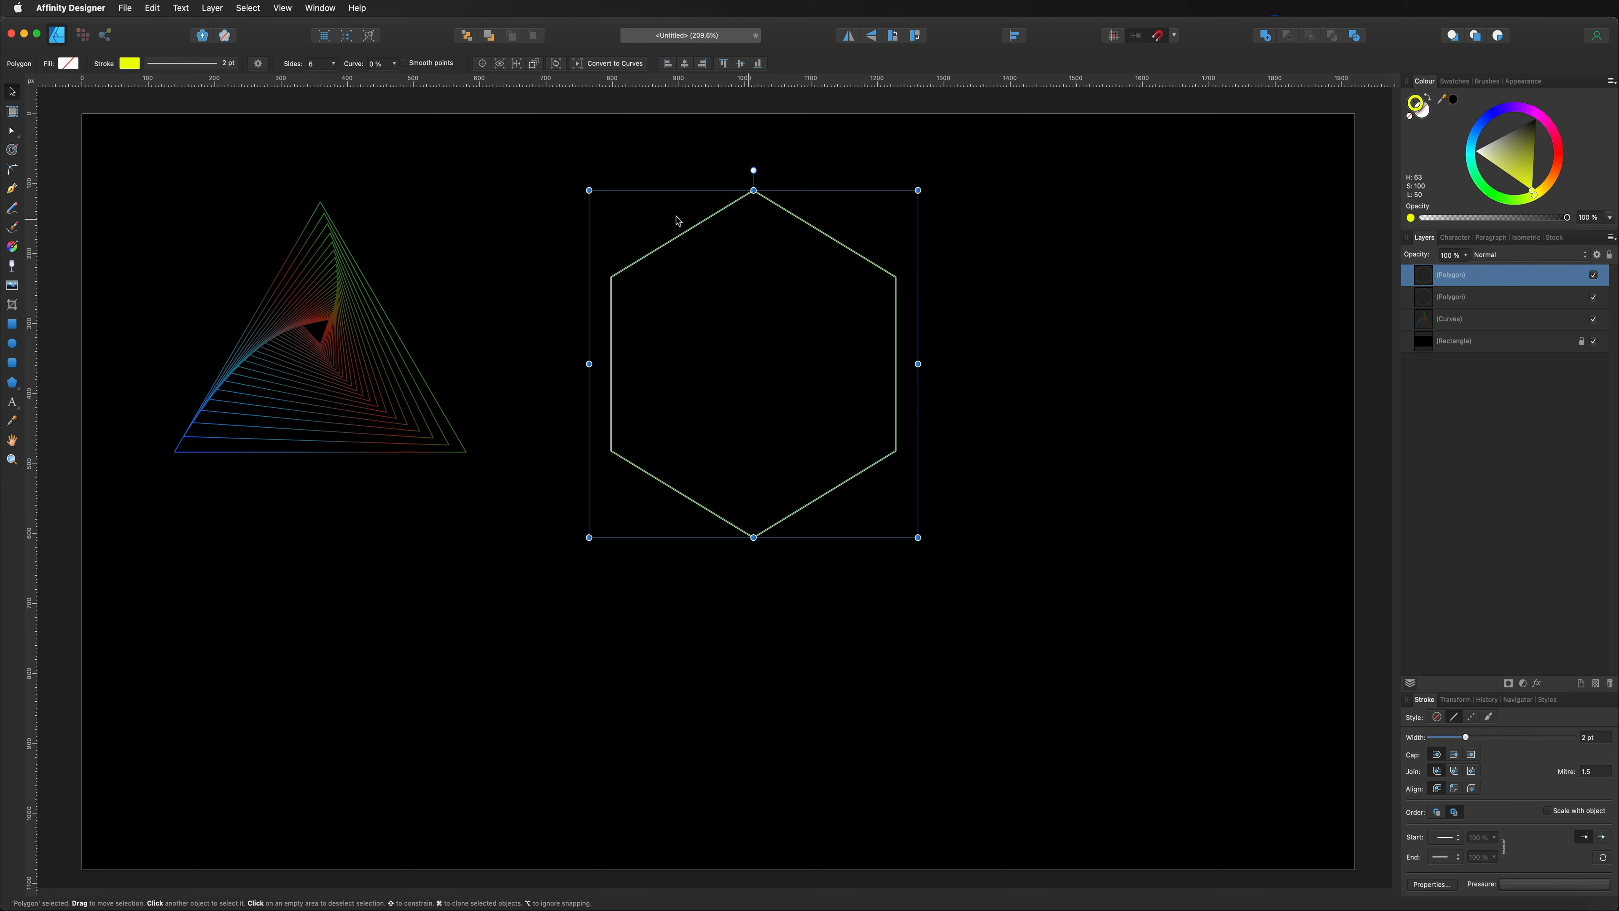
{"action": "left_click_drag", "start_coordinate": [918, 191], "coordinate": [907, 201]}
{"action": "left_click_drag", "start_coordinate": [753, 182], "coordinate": [777, 183]}
- Repeat the scaled and rotated duplication of the hexagon until the copies spiral in to a small central hexagon
{"action": "key", "text": "super+j"}
{"action": "key", "text": "super+j"}
{"action": "key", "text": "super+j"}
{"action": "key", "text": "super+j"}
{"action": "key", "text": "super+j"}
{"action": "key", "text": "super+j"}
{"action": "key", "text": "super+j"}
{"action": "key", "text": "super+j"}
{"action": "key", "text": "super+j"}
{"action": "key", "text": "super+j"}
{"action": "key", "text": "super+j"}
{"action": "key", "text": "super+j"}
{"action": "key", "text": "super+j"}
{"action": "key", "text": "super+j"}
{"action": "key", "text": "super+j"}
{"action": "key", "text": "super+j"}
{"action": "key", "text": "super+j"}
{"action": "key", "text": "super+j"}
{"action": "key", "text": "super+j"}
{"action": "key", "text": "super+j"}
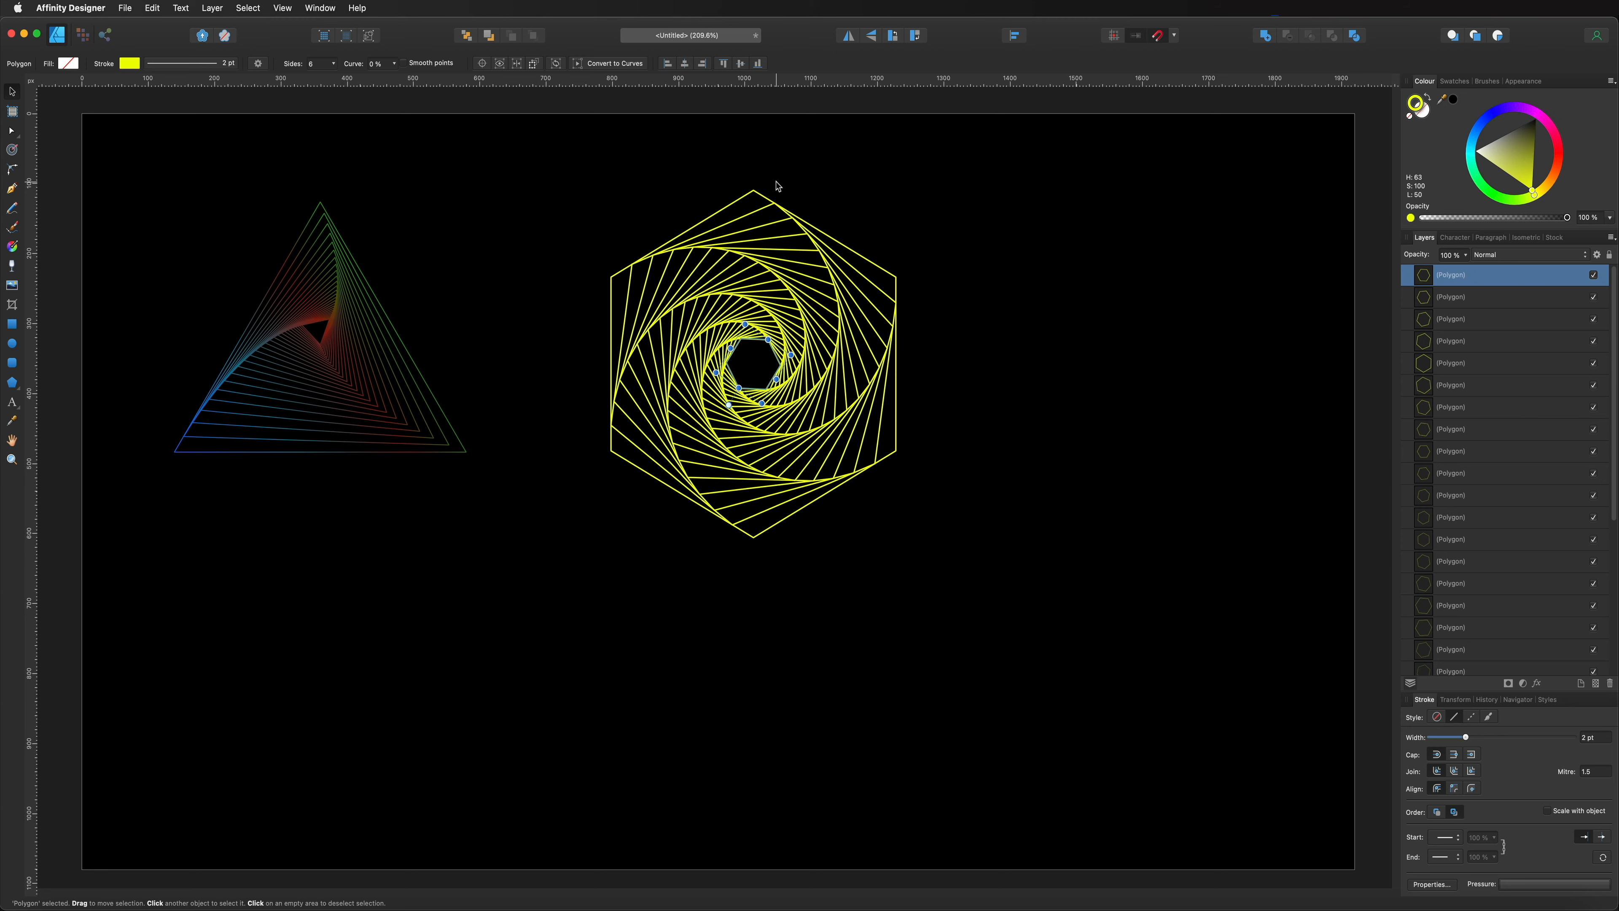
- Select all the nested hexagons and bring up the layer commands for them
{"action": "left_click_drag", "start_coordinate": [552, 160], "coordinate": [1141, 669]}
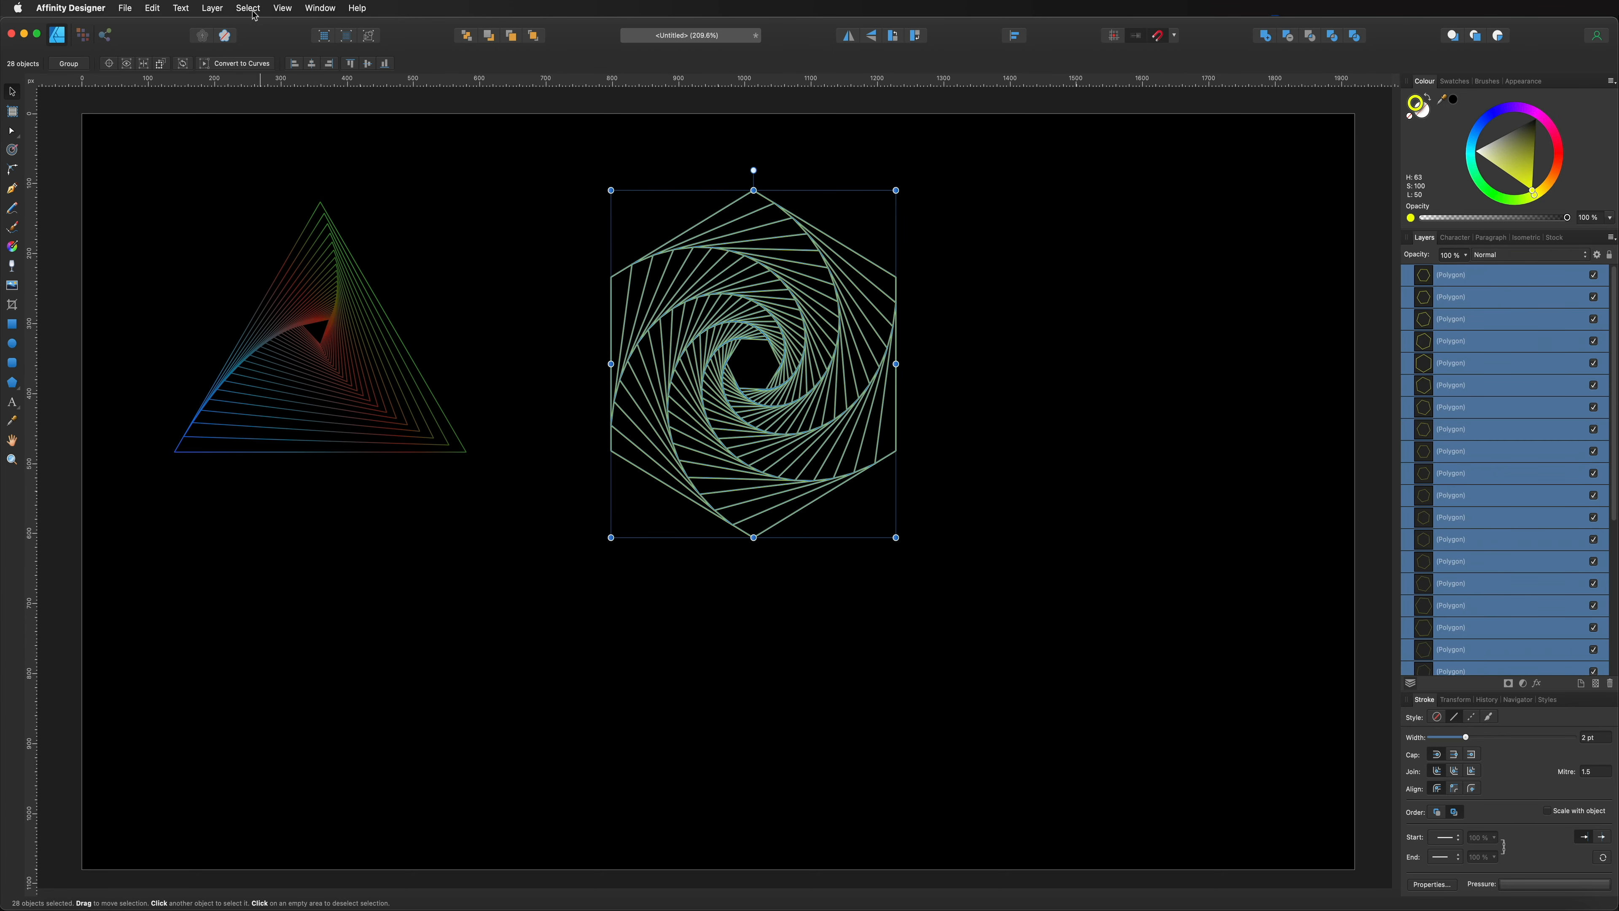
{"action": "left_click", "coordinate": [212, 7]}
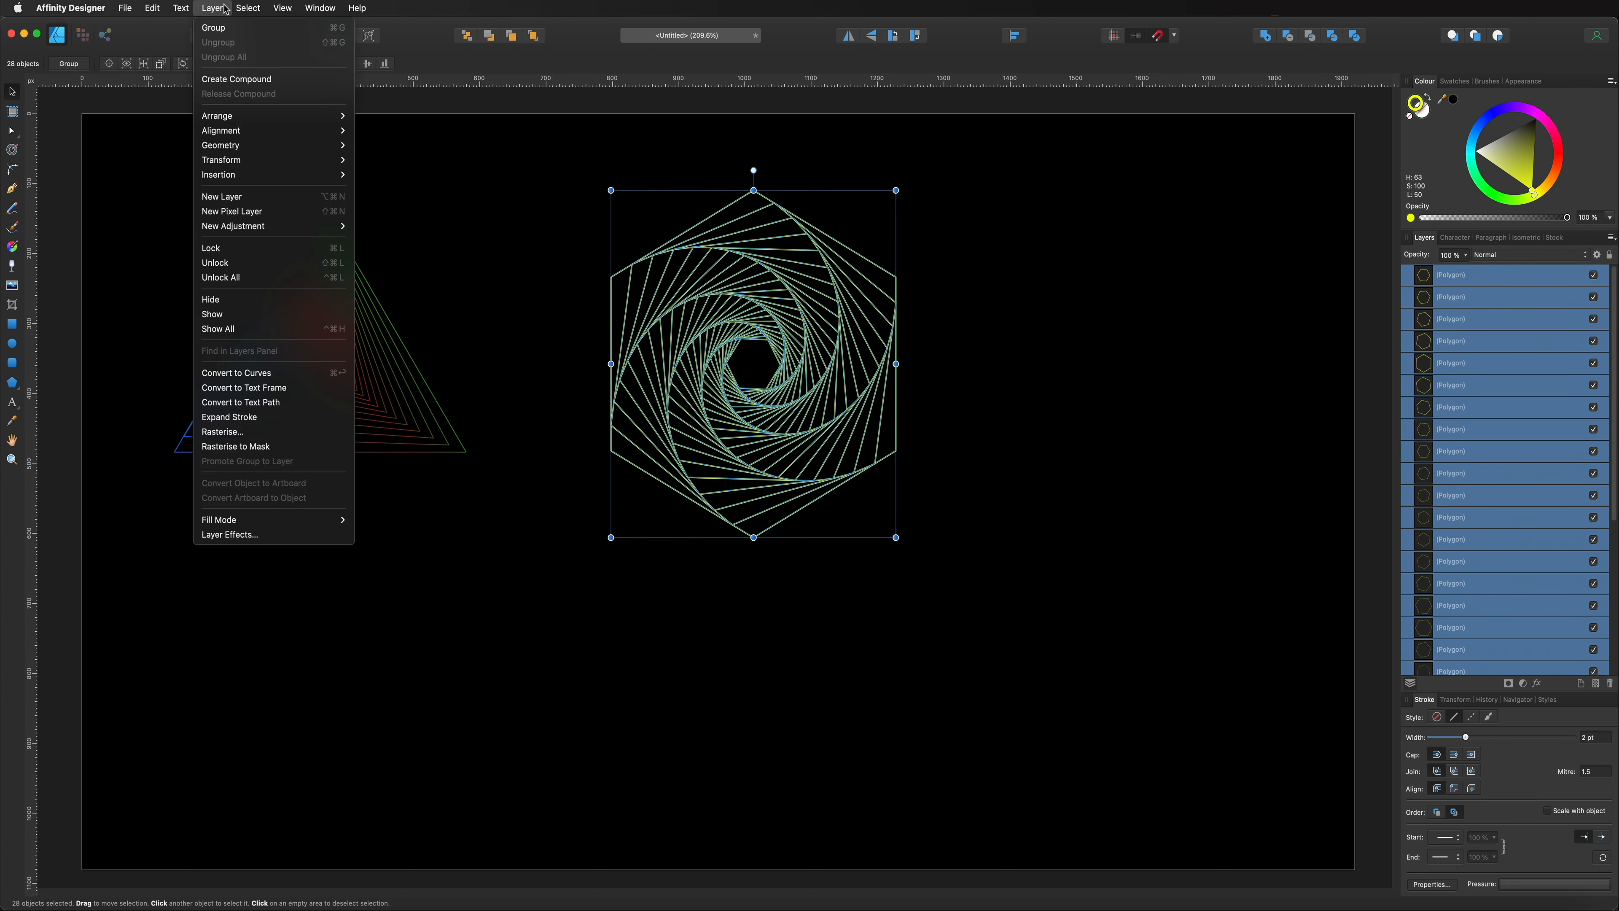